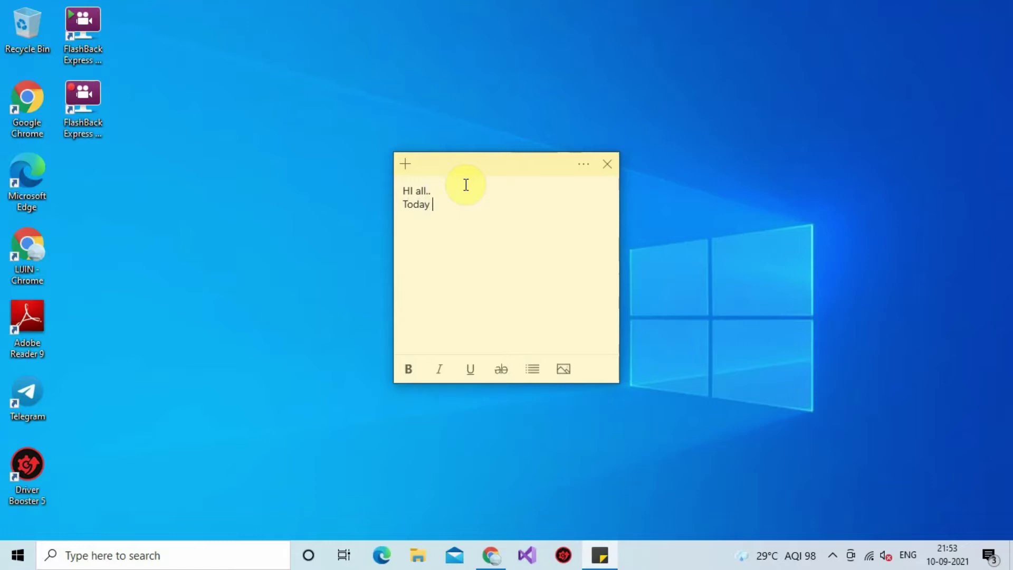
Step: Continue the note's second line so it reads "Today I made this video for solving audio issue in the window 10 PC"
text(made this video for so)
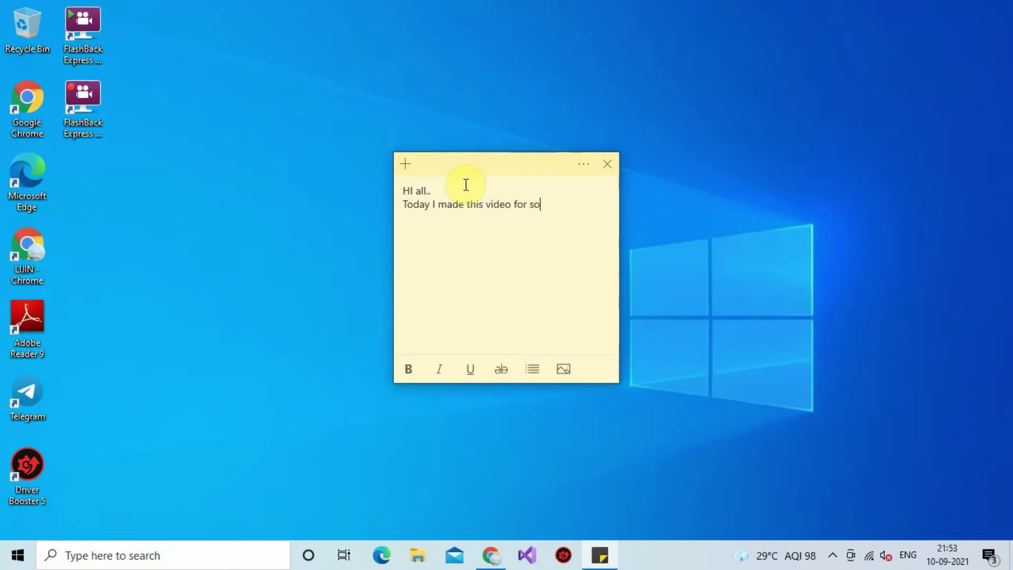
text(lving au)
text(dio is)
text(sue in)
text( th)
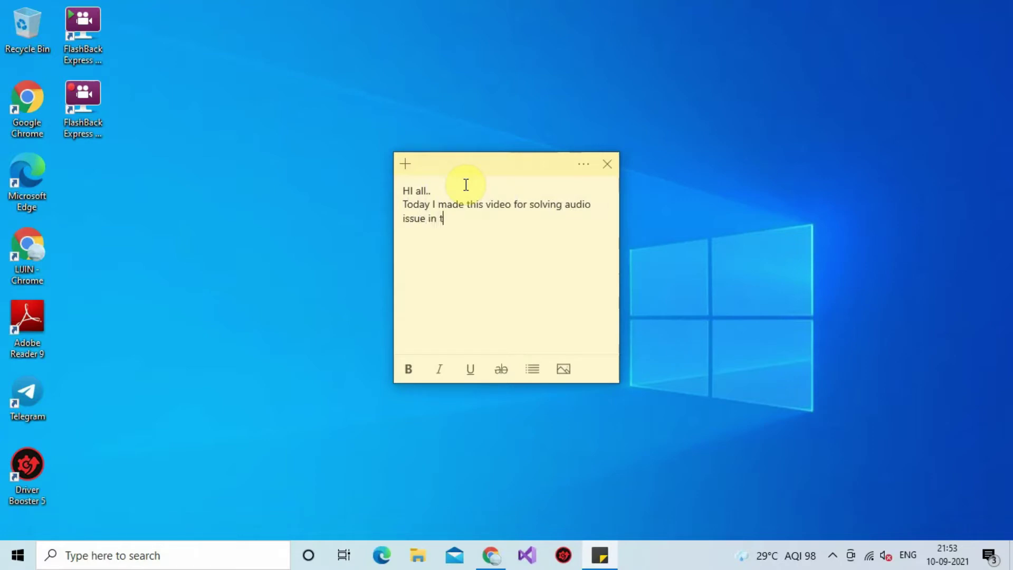
text(e window 10 PC)
key(Return)
Step: Add the line "First we identify the audio problem by this symbol in the down the screeen" to the note
text(Fi)
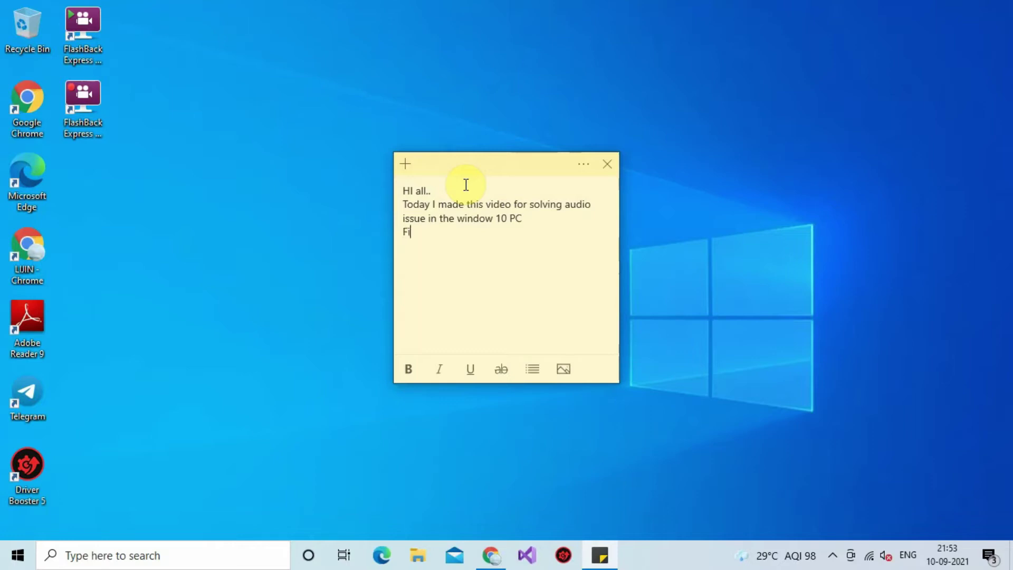
text(rst )
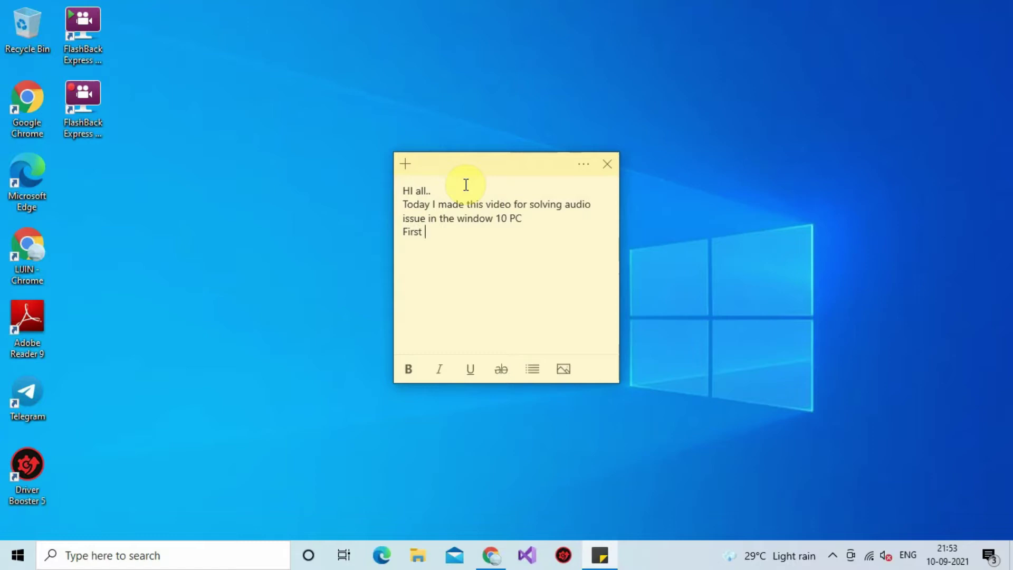
text(we identify the vi)
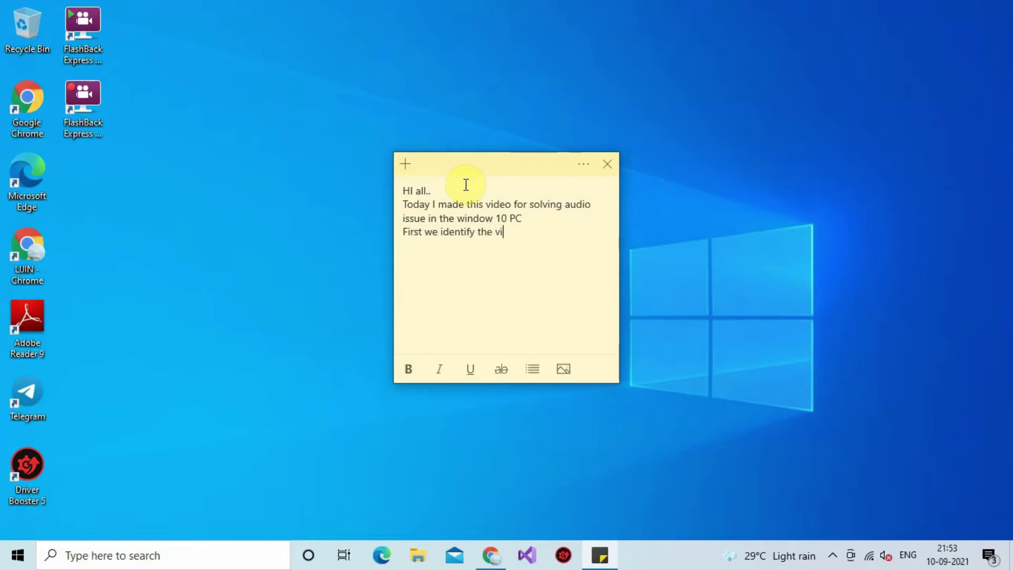
key(BackSpace)
key(BackSpace)
text(audio problem by th)
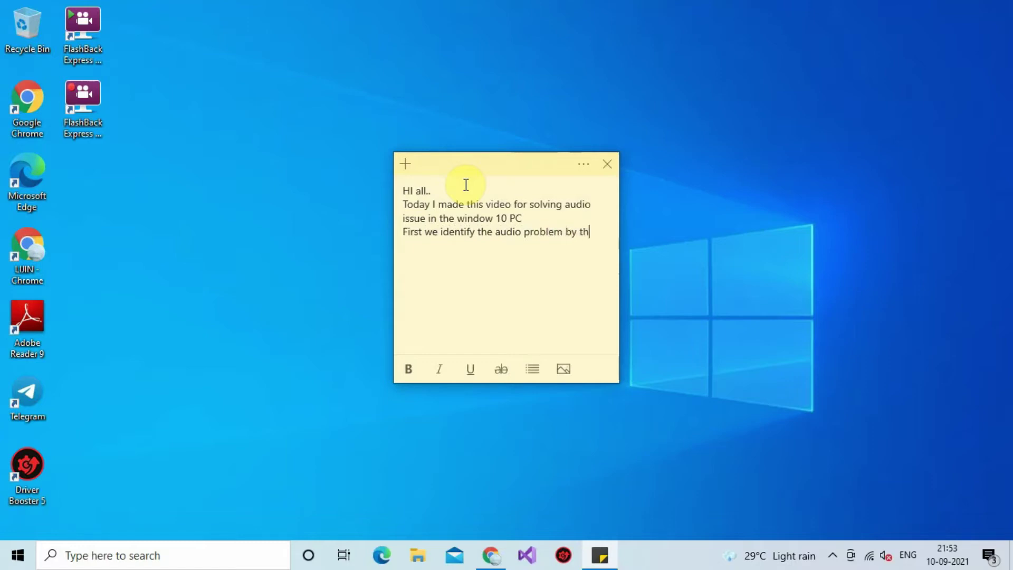
text(is symbol in the down )
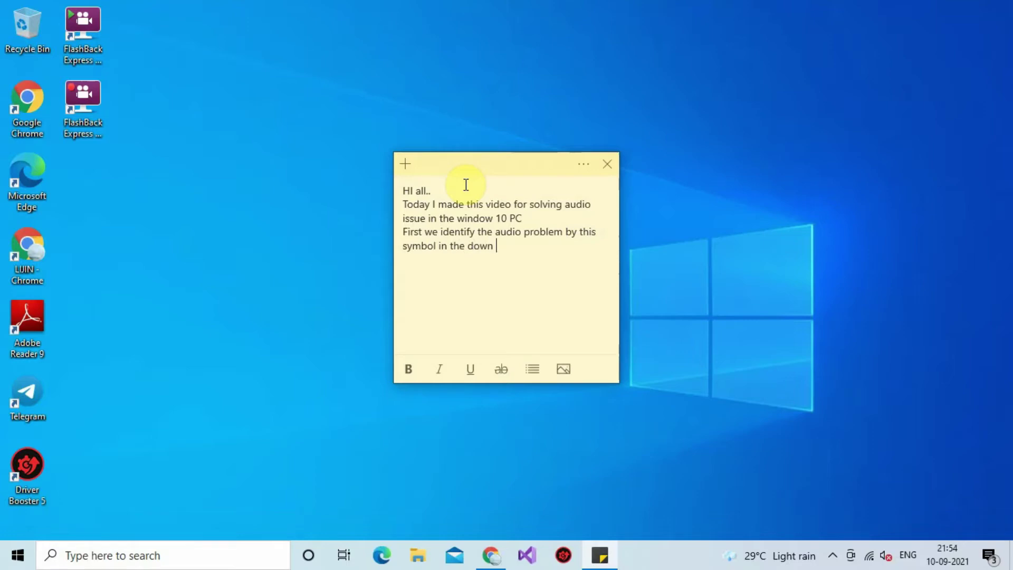
text(the screee)
text(n )
Step: Add the line "please check it" to the note and start a new line below it
text(ple)
text(s)
key(BackSpace)
text(ase c)
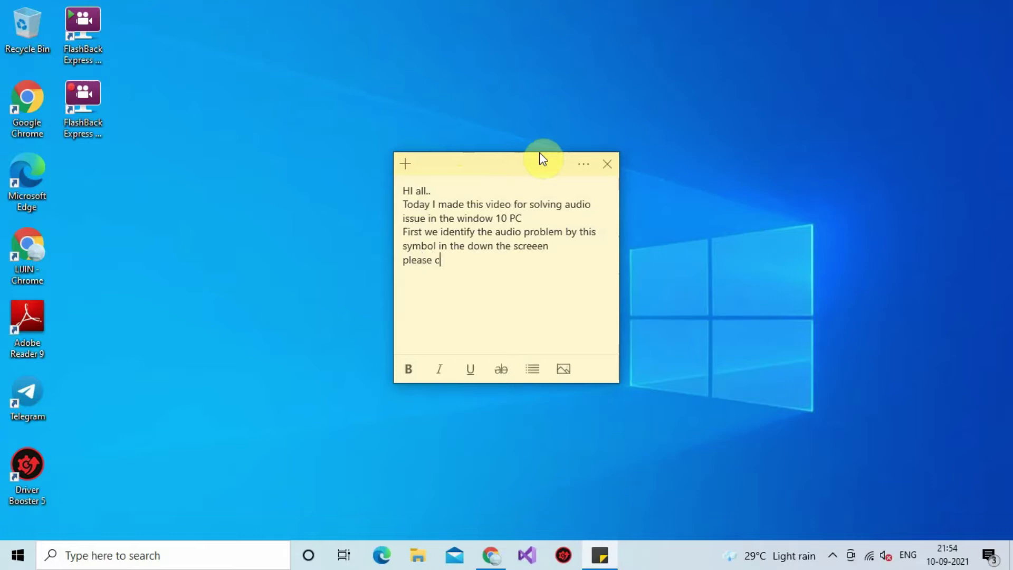
text(heck it)
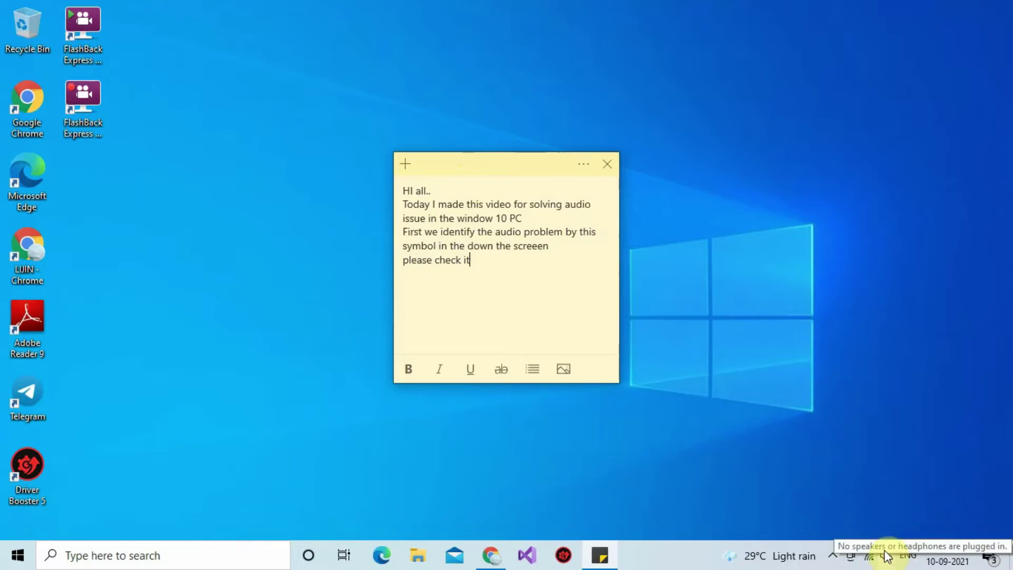
key(Return)
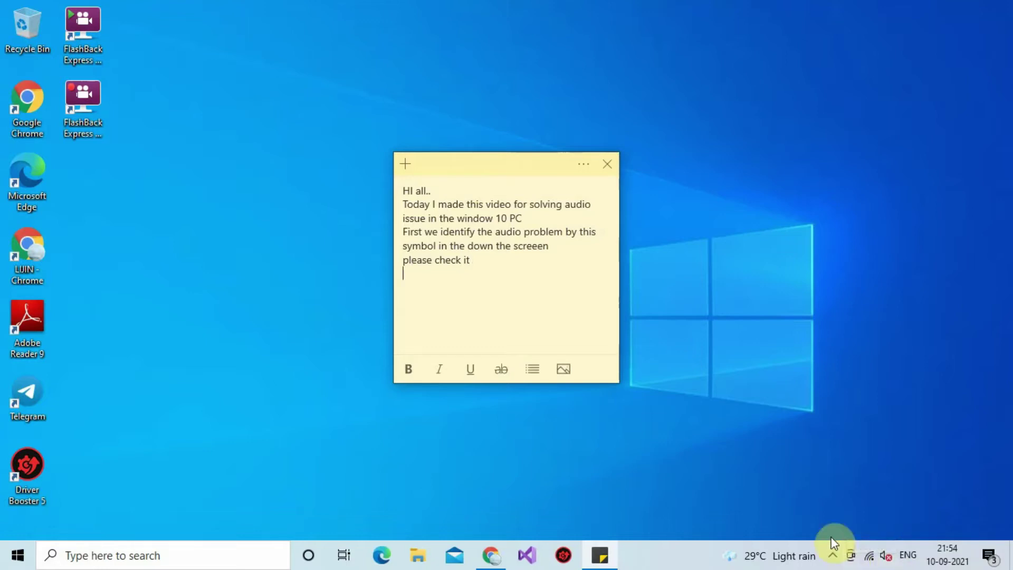
Step: Check the taskbar speaker status and write "it shows no speakers and headphone not plugged in" in the note
text(it shows no)
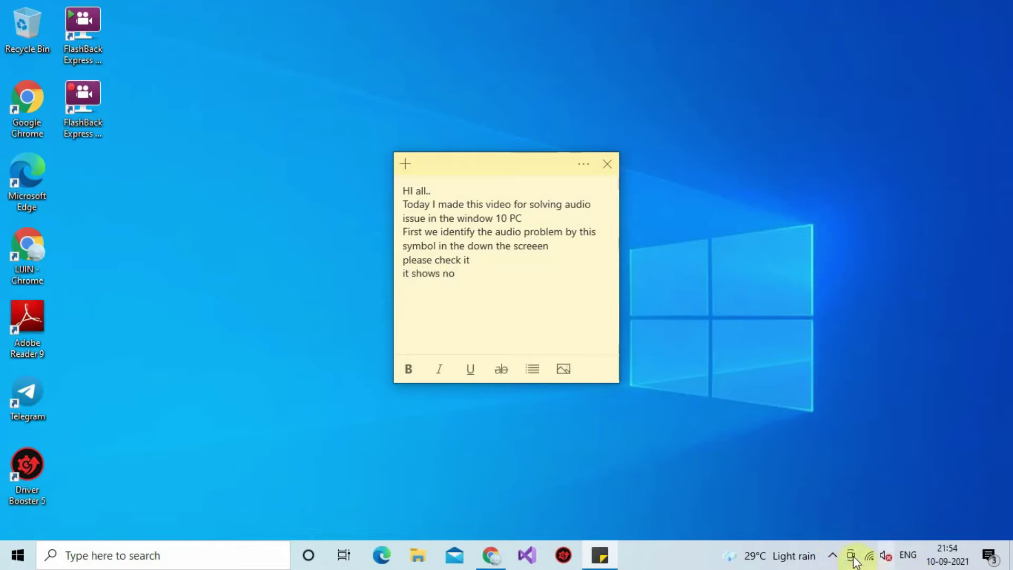
mouse_move(886, 559)
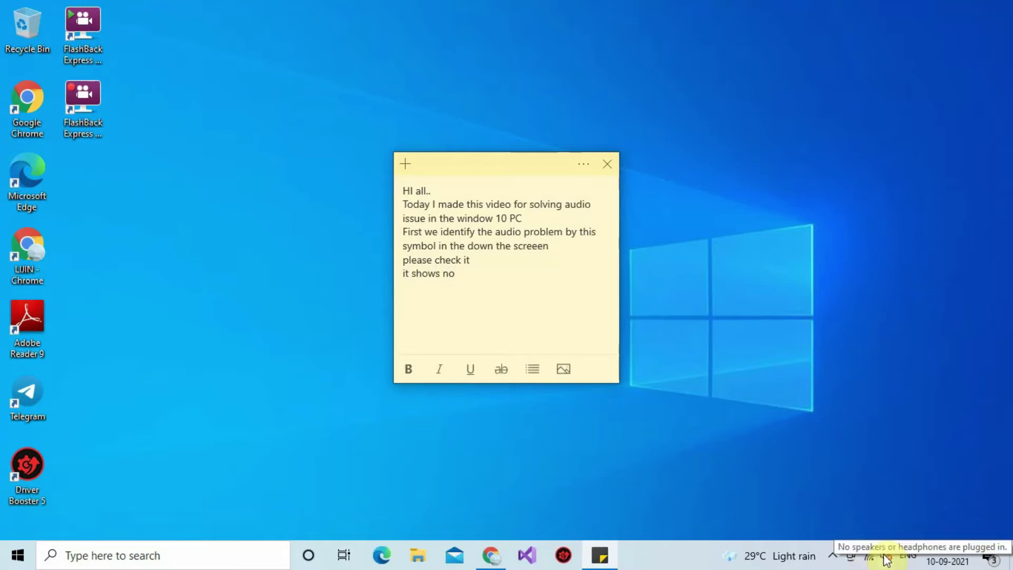
text(speakers and headphone no)
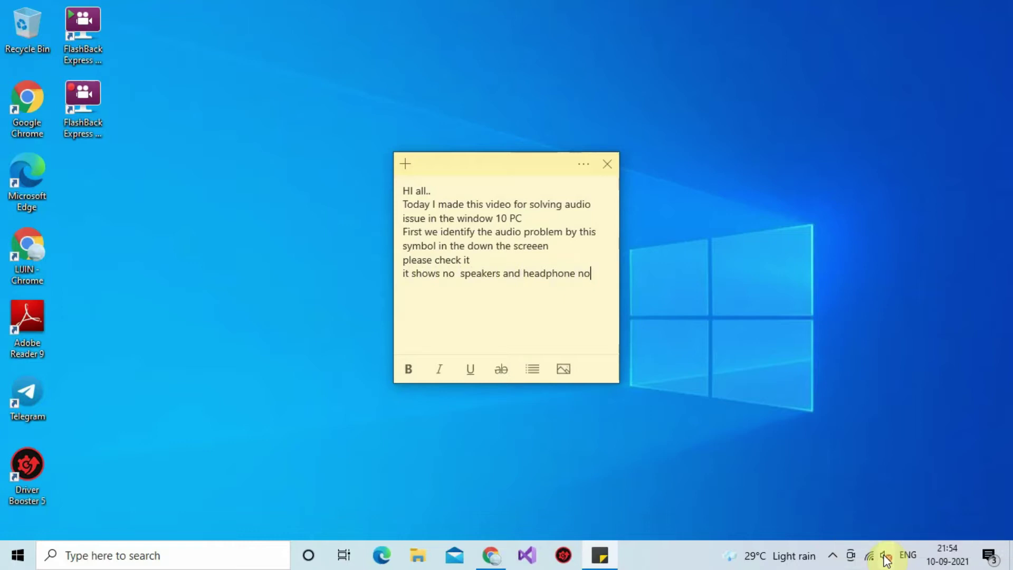
text(t plugg)
text(ed in )
Step: Add the line "so the one solution is i show infront of you.." to the note
text(so )
text(thw)
key(BackSpace)
text(e o)
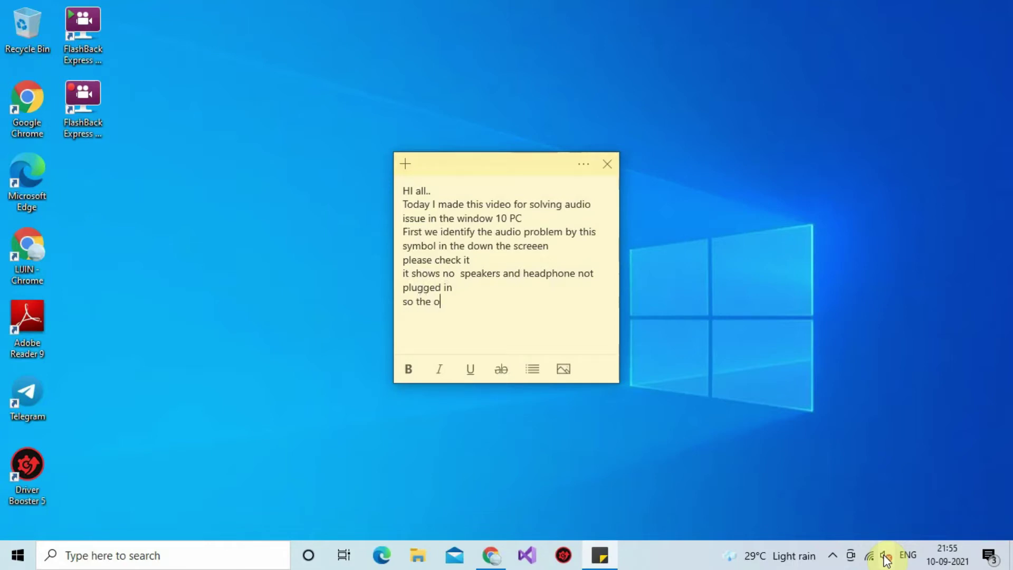
text(ne solution is i show in)
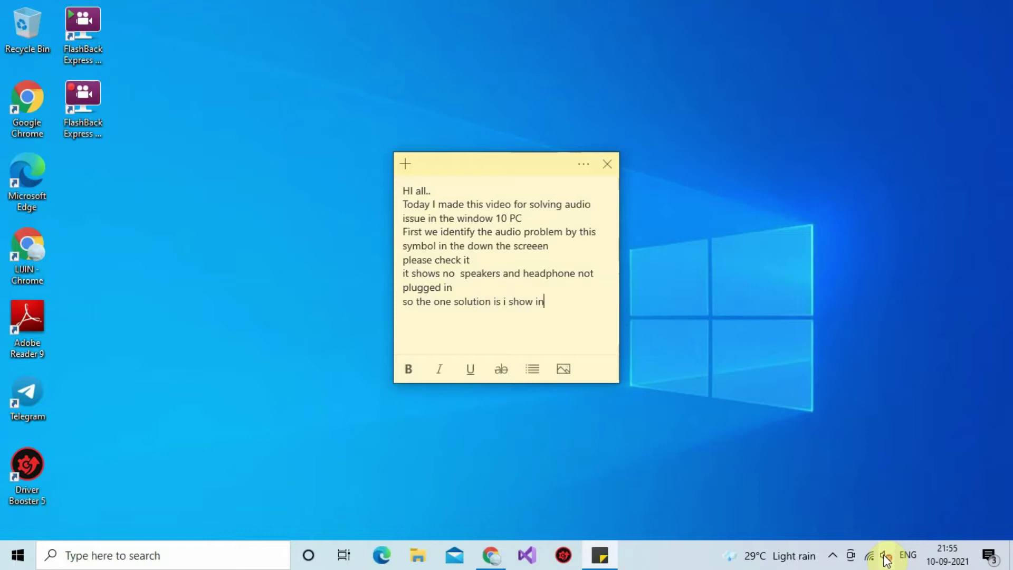
text(front of you..)
Step: Finish the note with the line "please che it STEP BY STEP.."
key(Return)
text(please c)
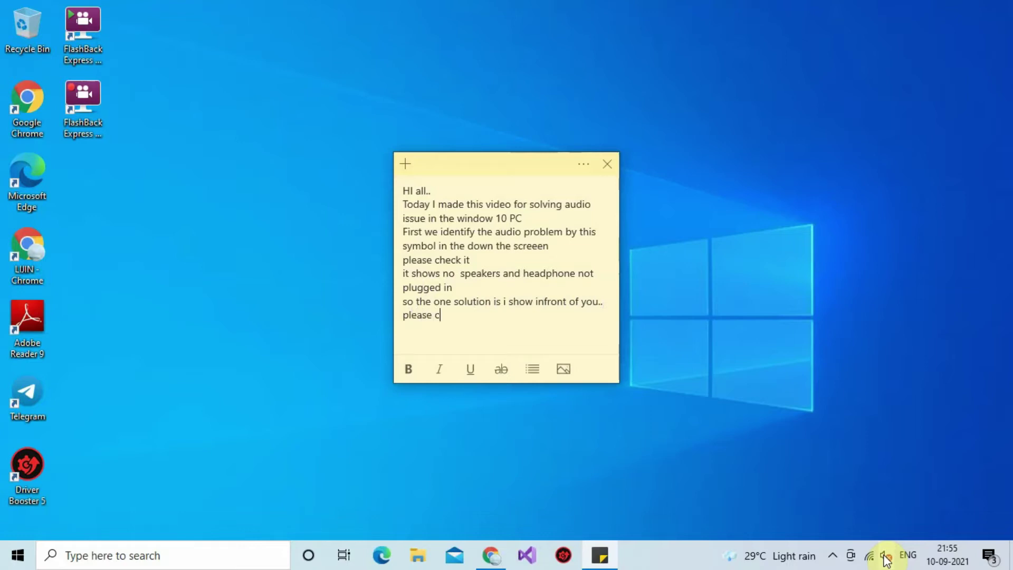
text(he it STEP BY STEP)
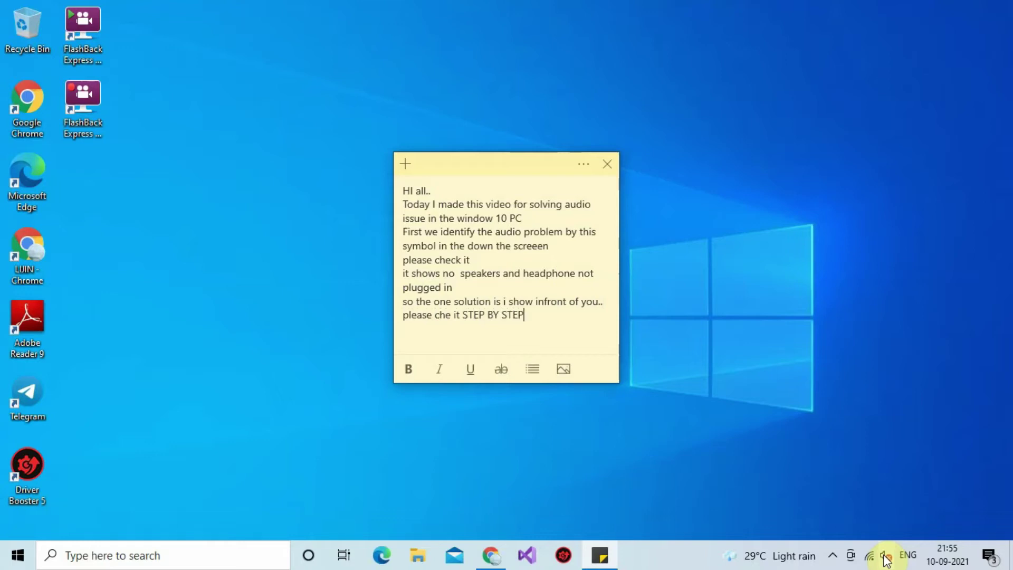
text(..)
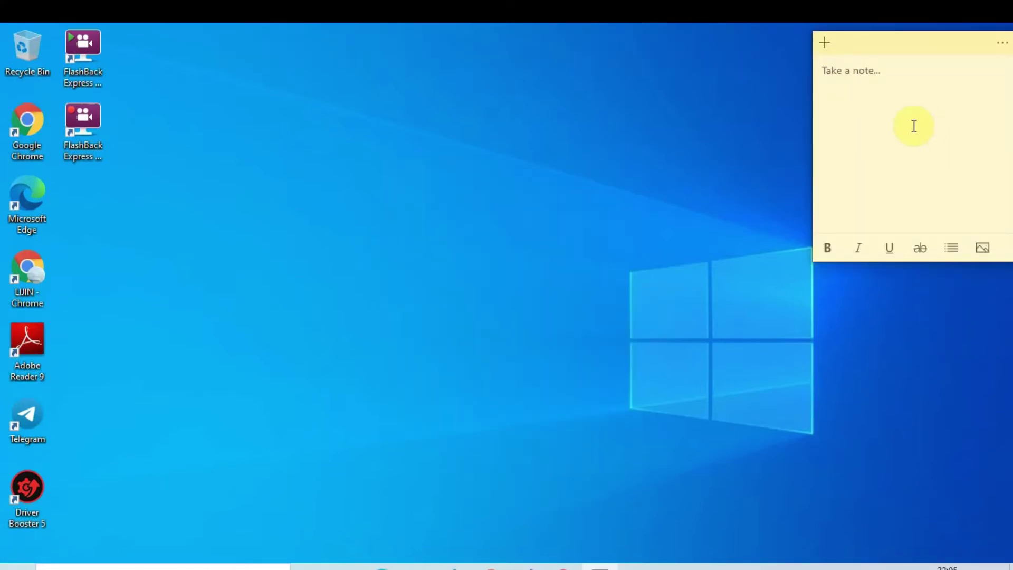
Step: Write "So first enter Setting Option" in the new empty sticky note
text(So first ente r)
key(BackSpace)
text(e)
key(BackSpace)
text(r Setting )
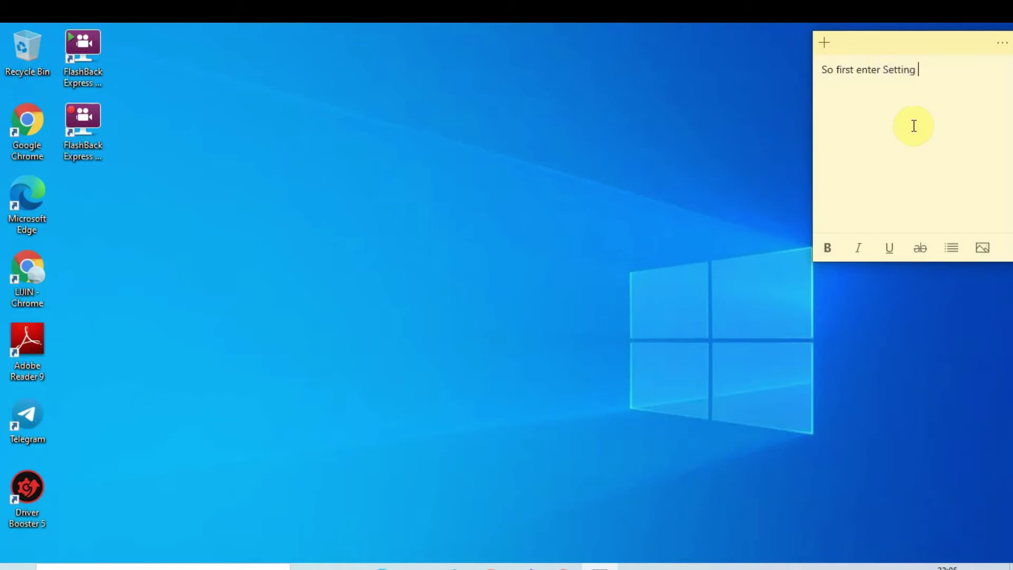
text(Option)
Step: Open Windows Settings
click(13, 566)
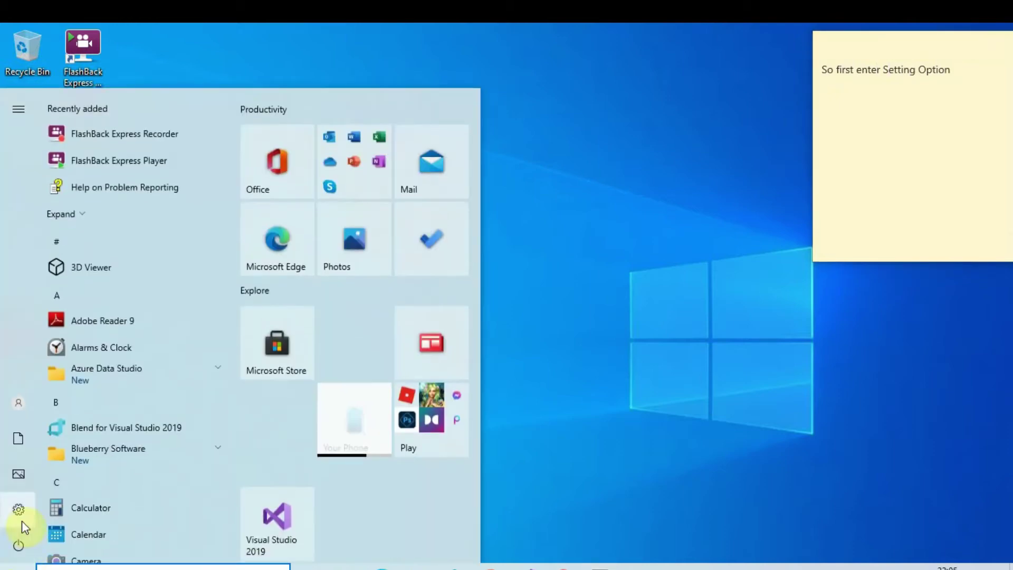
mouse_move(21, 510)
click(42, 512)
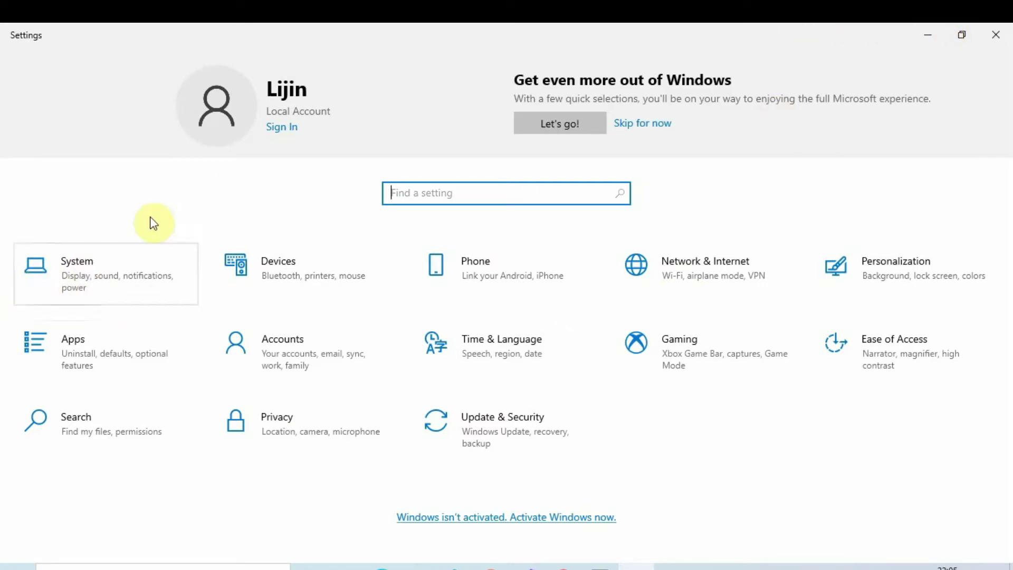
Step: Minimize Settings and add the line "then Selecy SYSTEM->Sound" to the sticky note
click(931, 34)
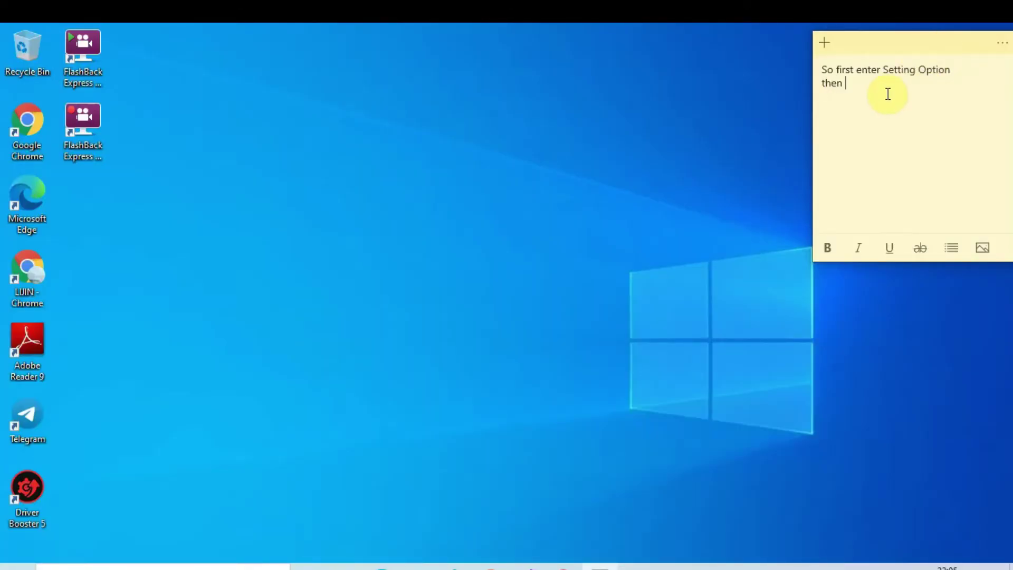
text(ele)
text(M)
text(->Sound)
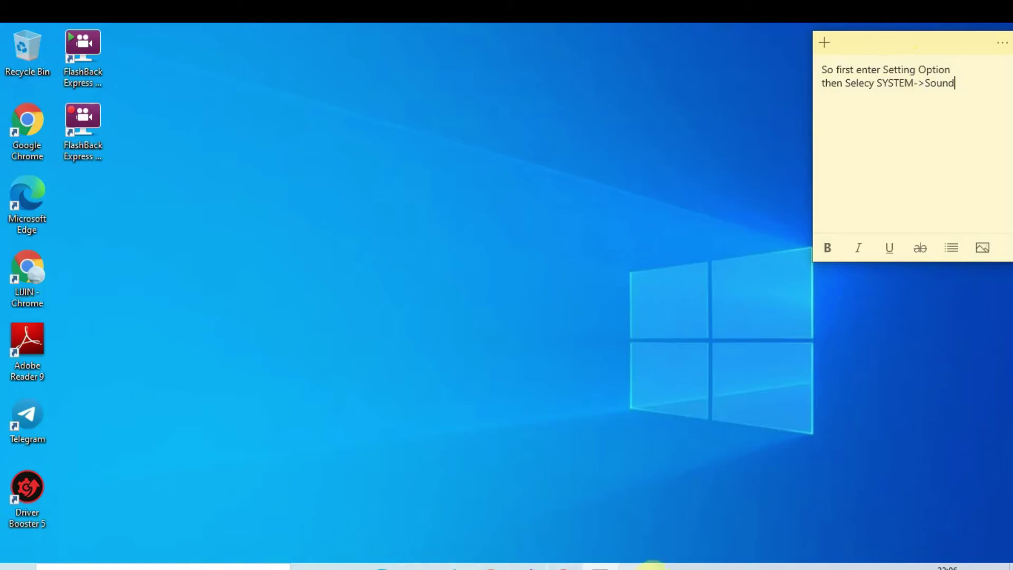
Step: Switch back to Settings and open the Sound page of the System category
click(637, 566)
click(117, 282)
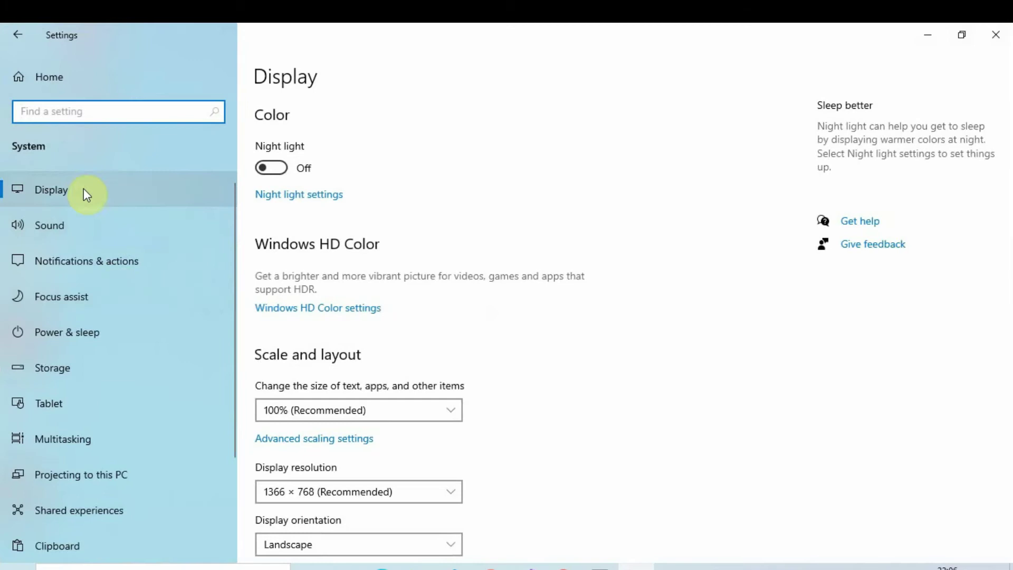
click(86, 230)
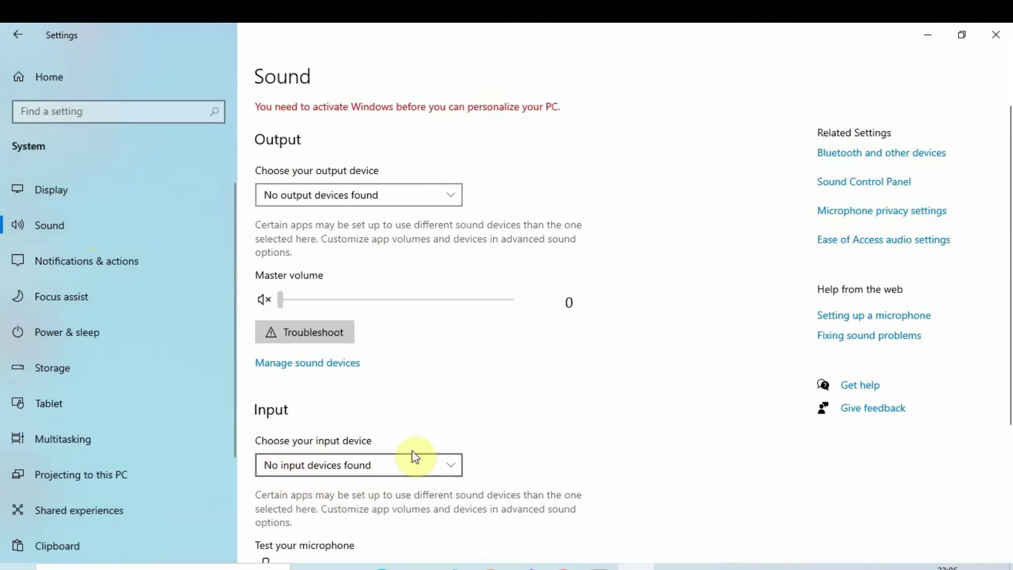
Step: Review the sound input and output options and the app volume and device preferences, and return to the Sound page
scroll(417, 457, down, 2)
scroll(422, 453, down, 1)
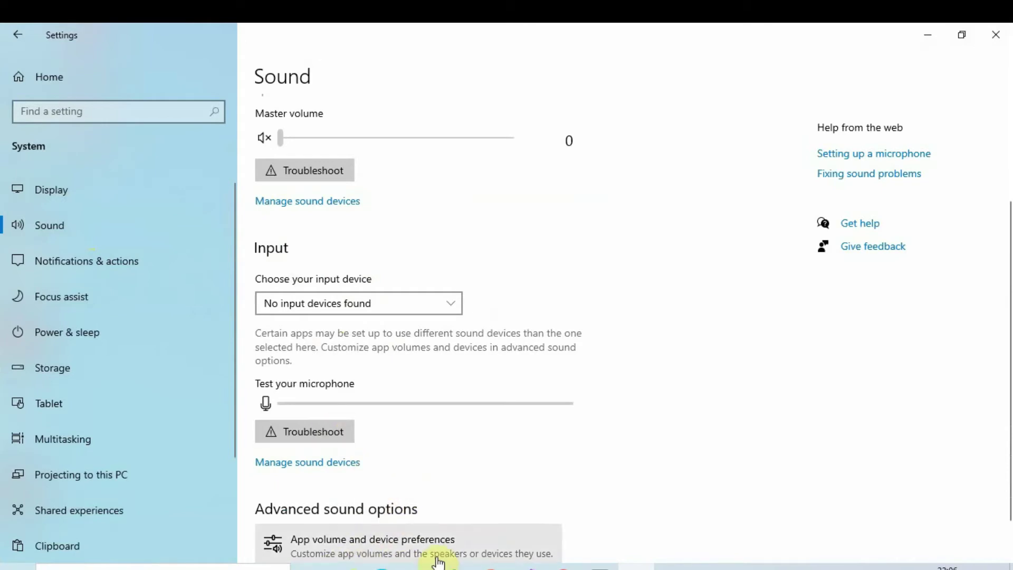
scroll(441, 546, down, 1)
click(449, 486)
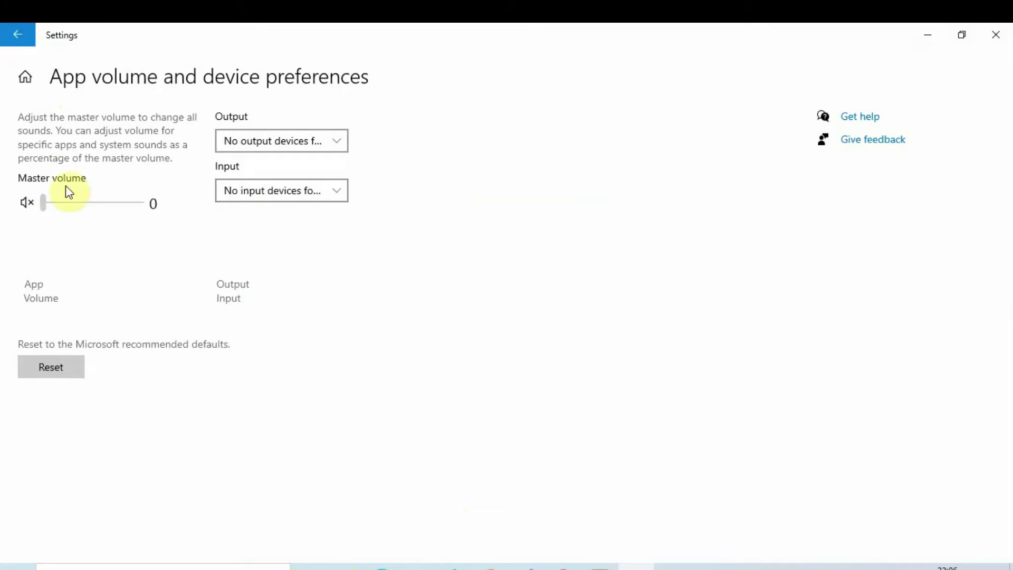
click(19, 36)
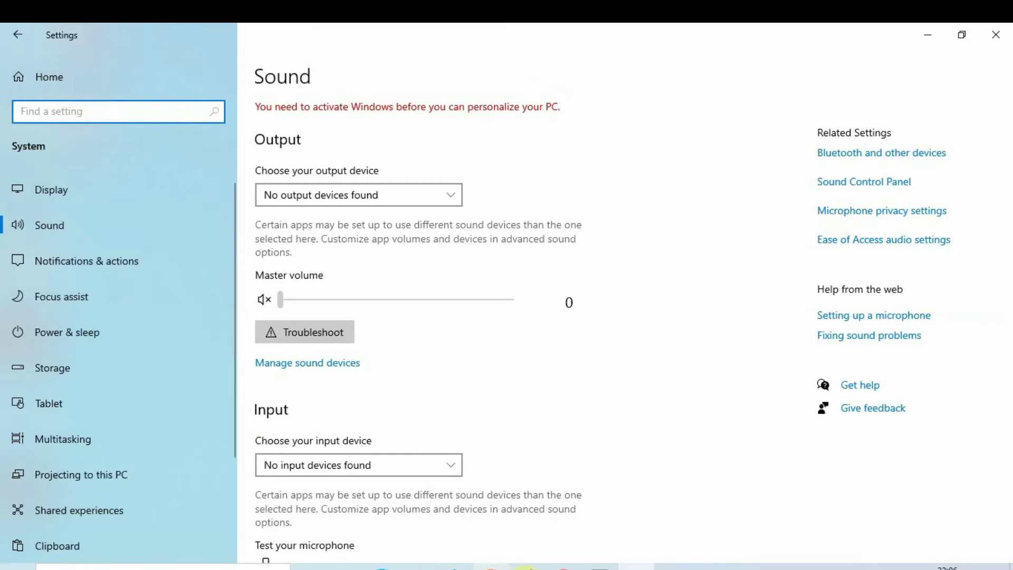
Step: Bring the sticky note back up and add "we can see no input devices found in the INPUT section"
mouse_move(419, 567)
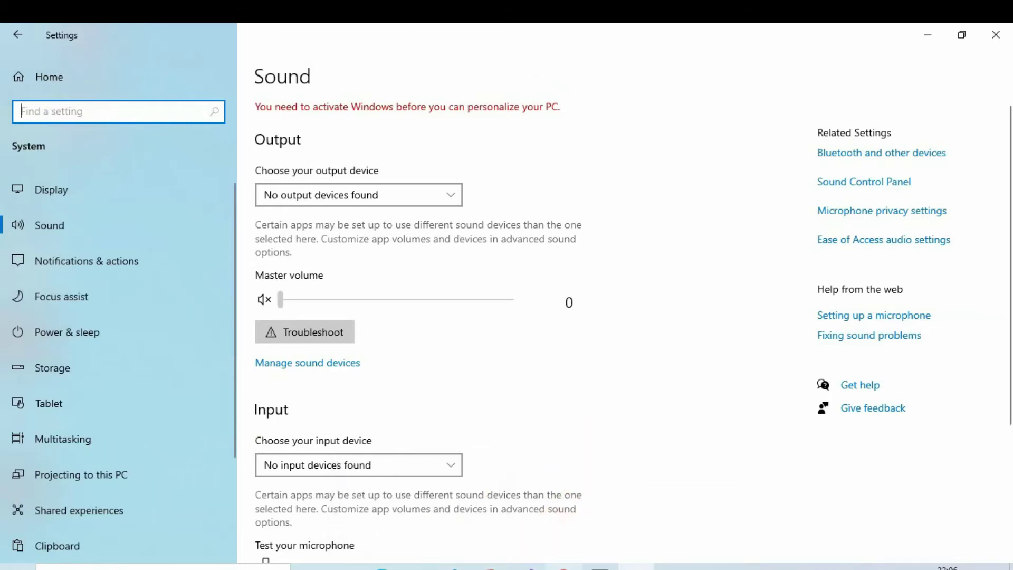
click(601, 567)
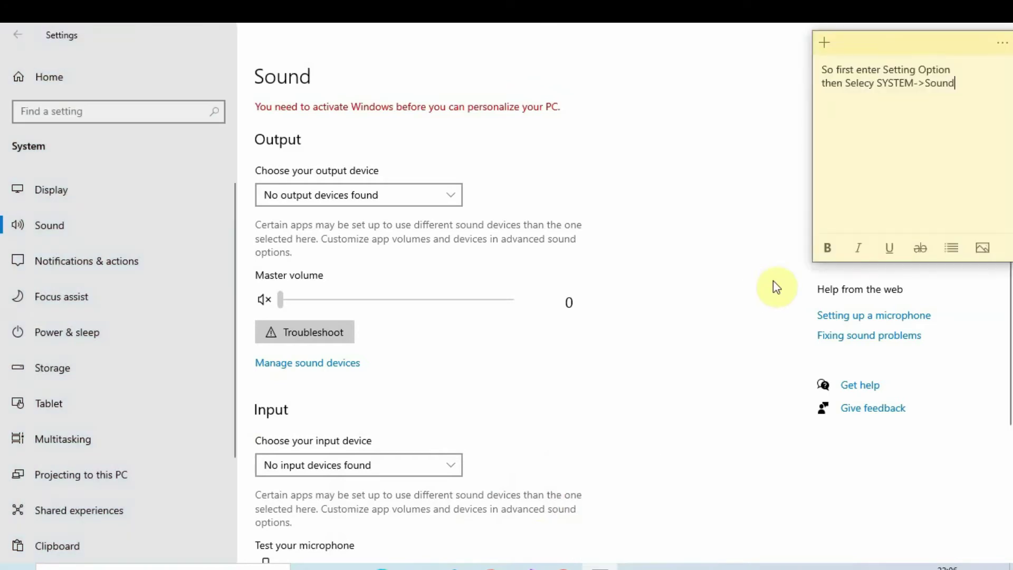
text(we ca)
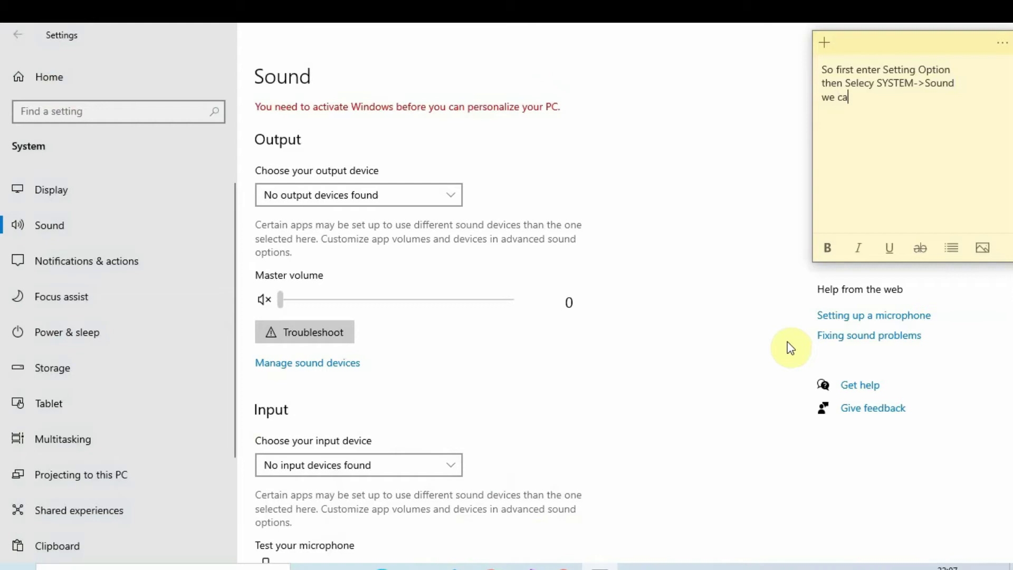
text(n see no input devices fo)
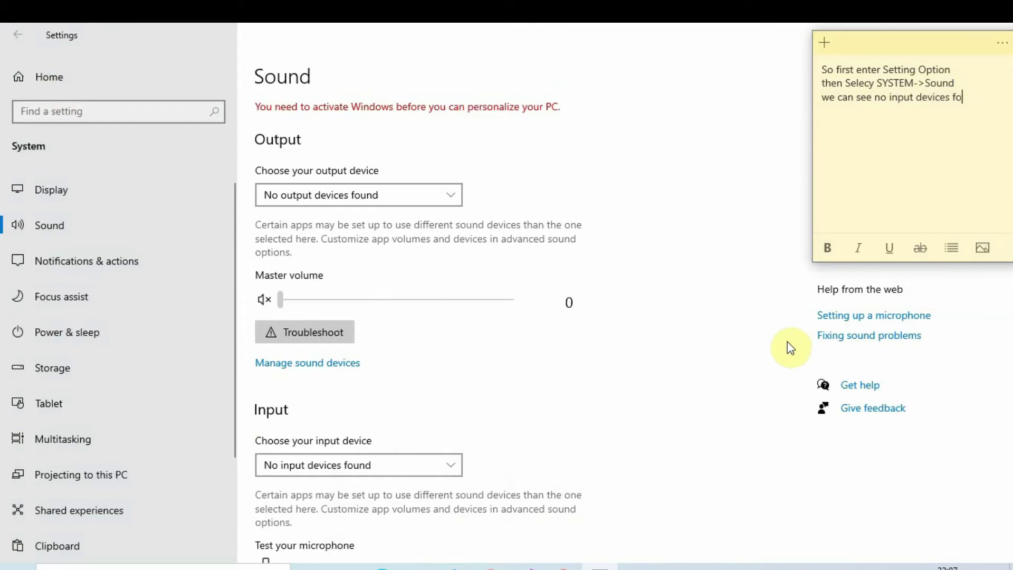
text(und in the)
text(INPUT section afy)
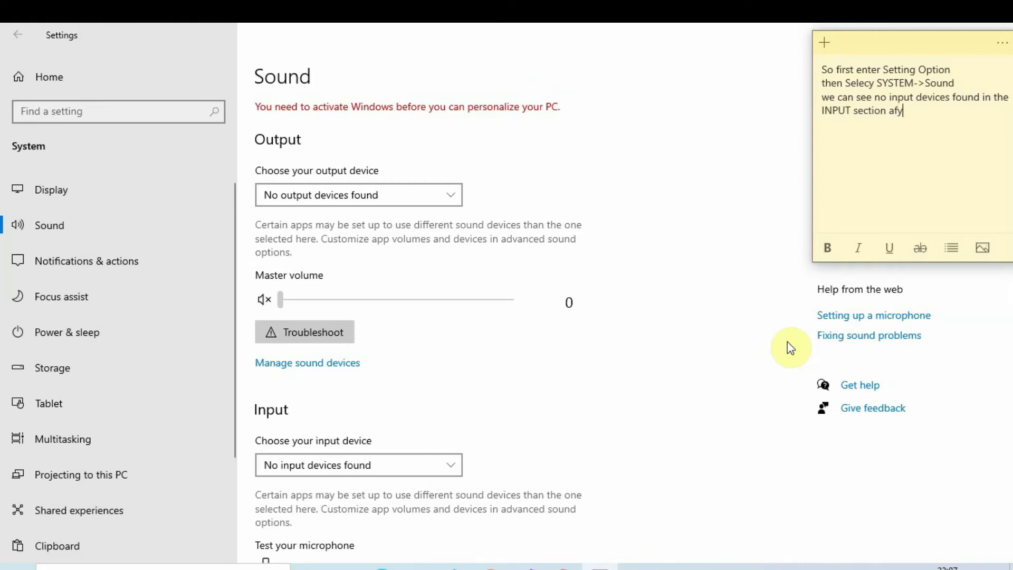
Step: Continue the sticky note with "afyer the microphone or headset connected" and the line "check for TROUBLESHOOt"
text(er the mi)
text(crophone or)
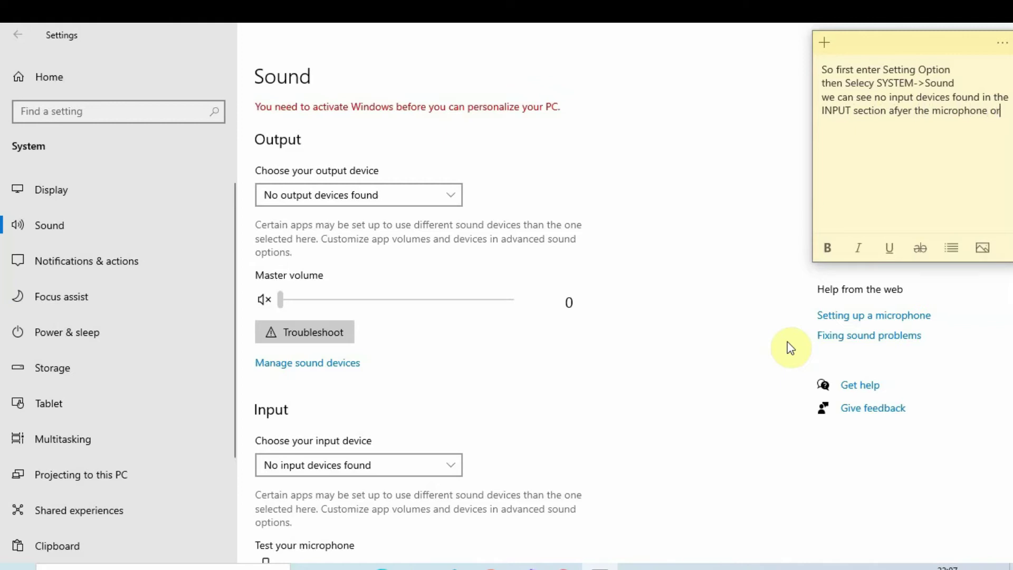
text(adse)
text(t conn)
text(ected )
text(check for)
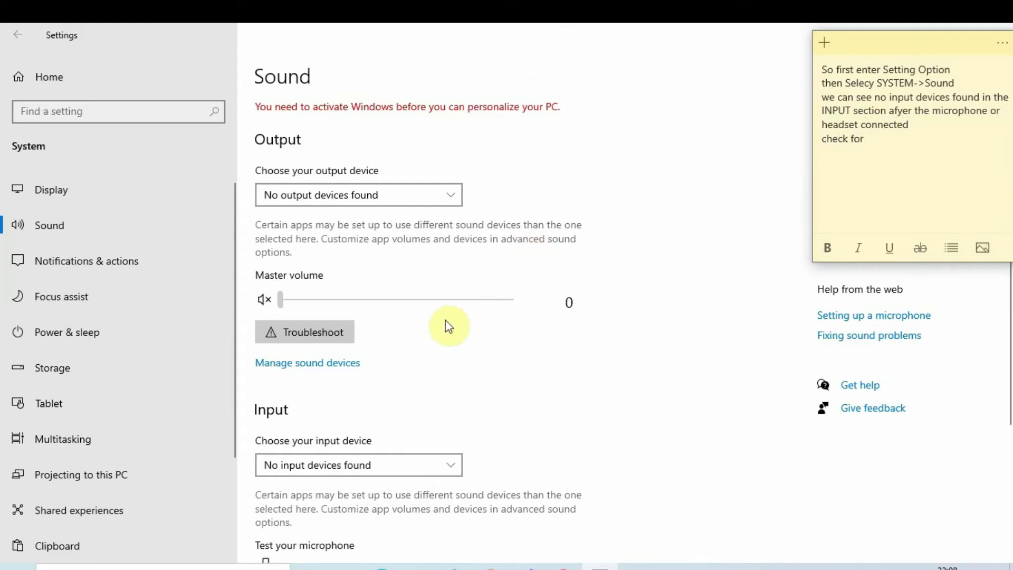
text(TROUBLESHOOt)
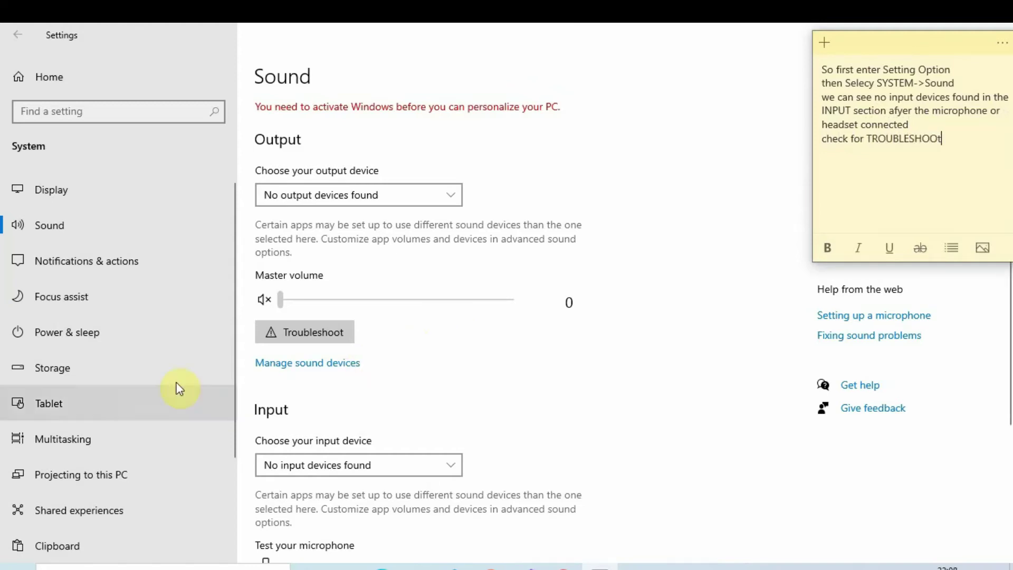
Step: Start and cancel the sound output troubleshooter, and run the input troubleshooter on the front-side "Microphone - High Definition Audio Device"
click(282, 333)
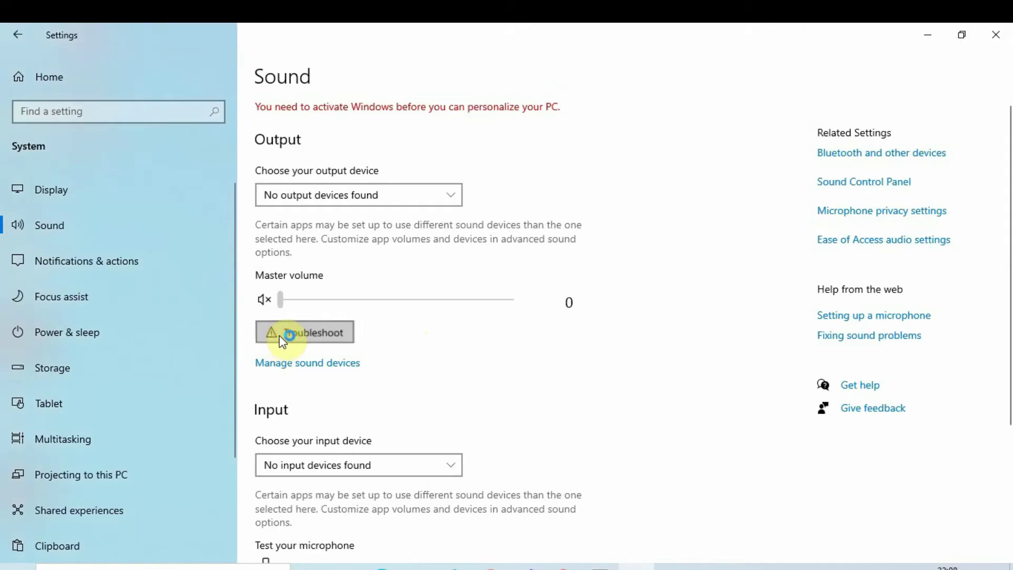
scroll(351, 445, down, 3)
click(344, 438)
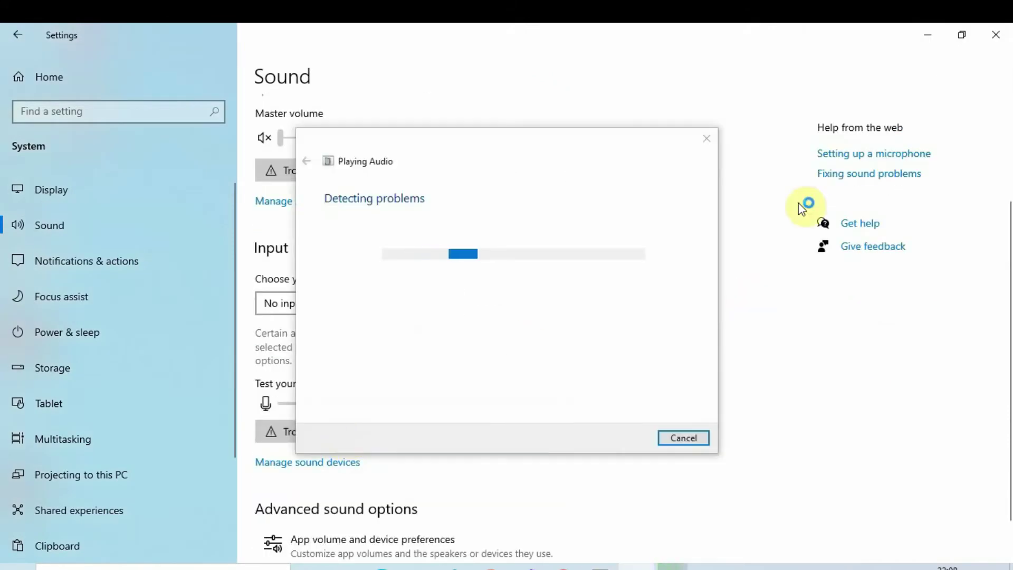
click(706, 140)
click(312, 427)
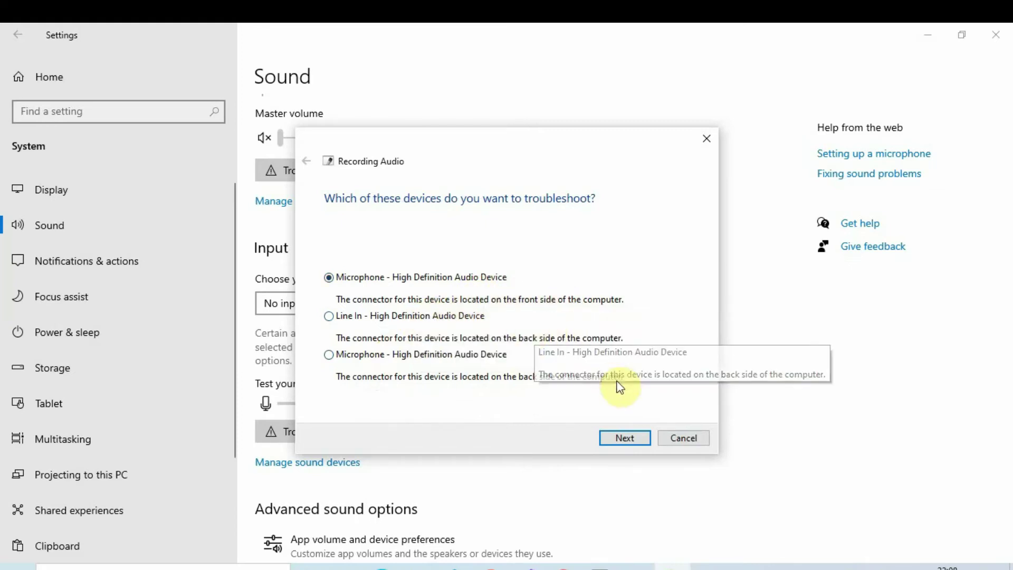
click(624, 438)
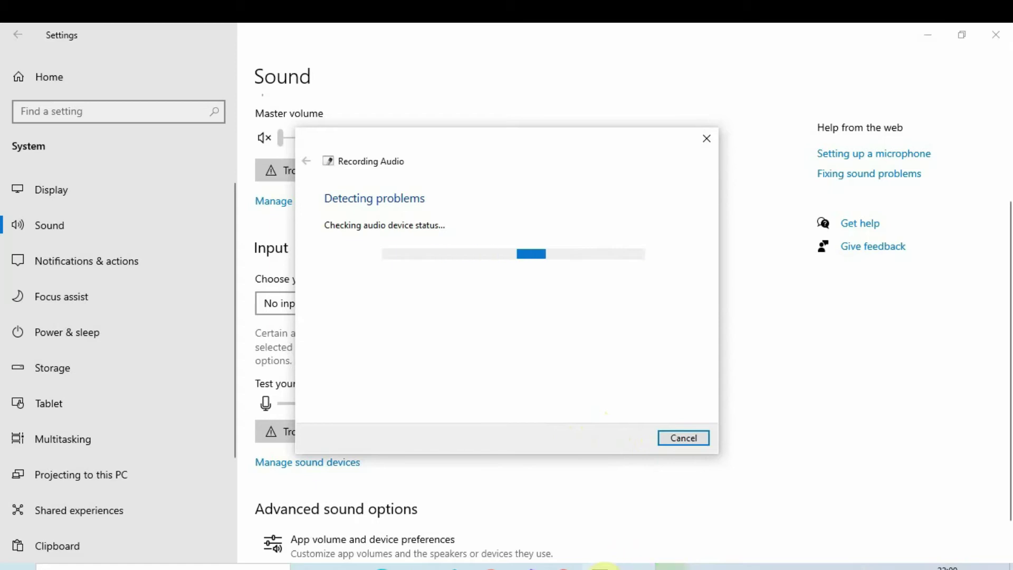
Step: Add "I think it take some times.Calm.." to the sticky note and apply the troubleshooter's restart fix for drivers and updates
click(624, 558)
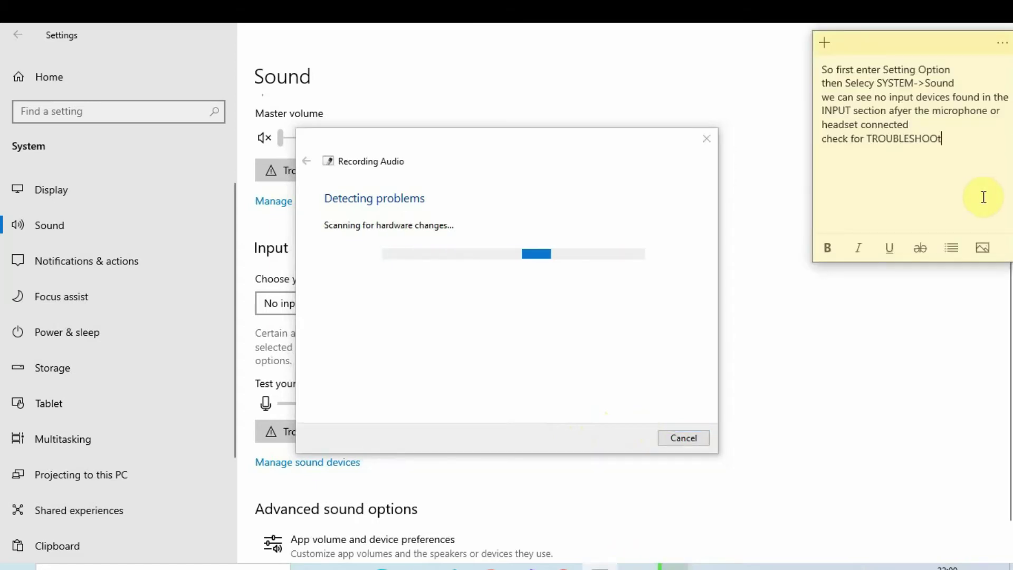
key(Return)
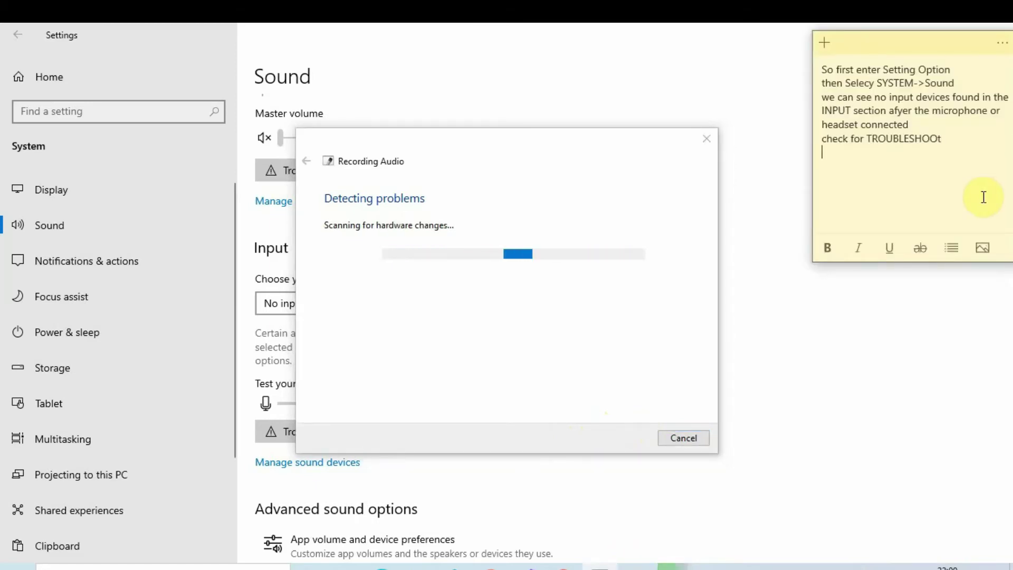
text(I thin)
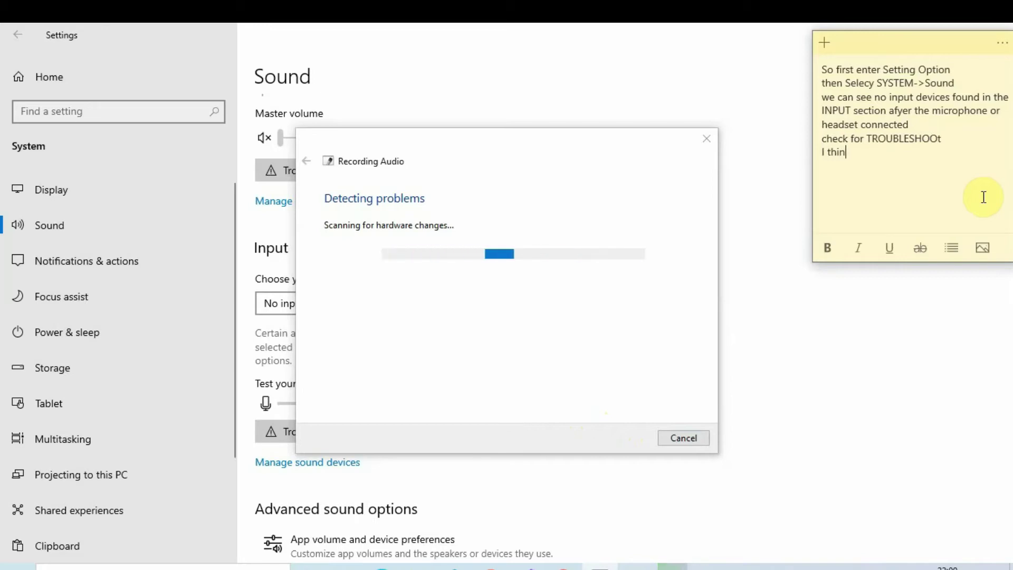
text(k it take s)
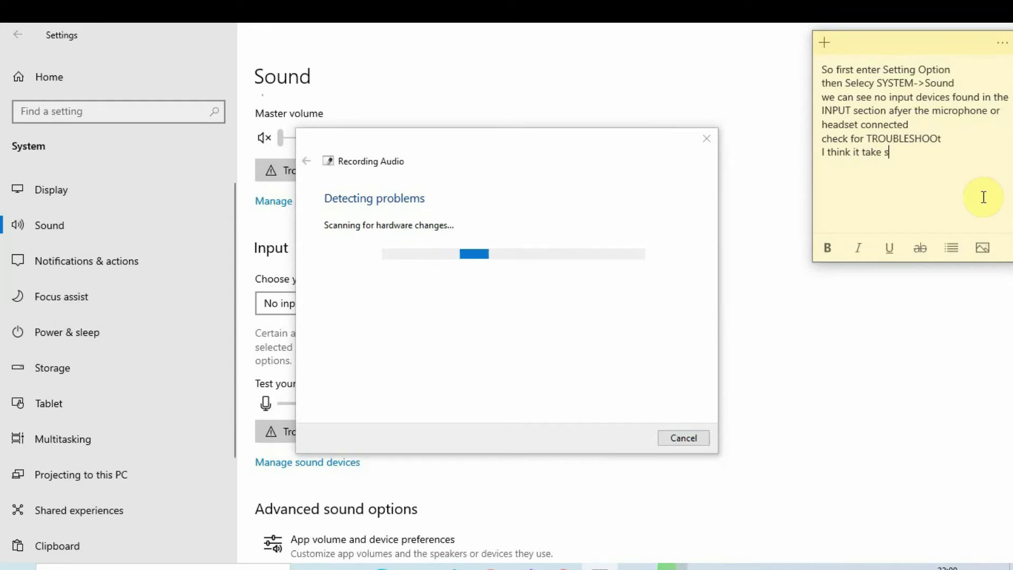
text(ome ti)
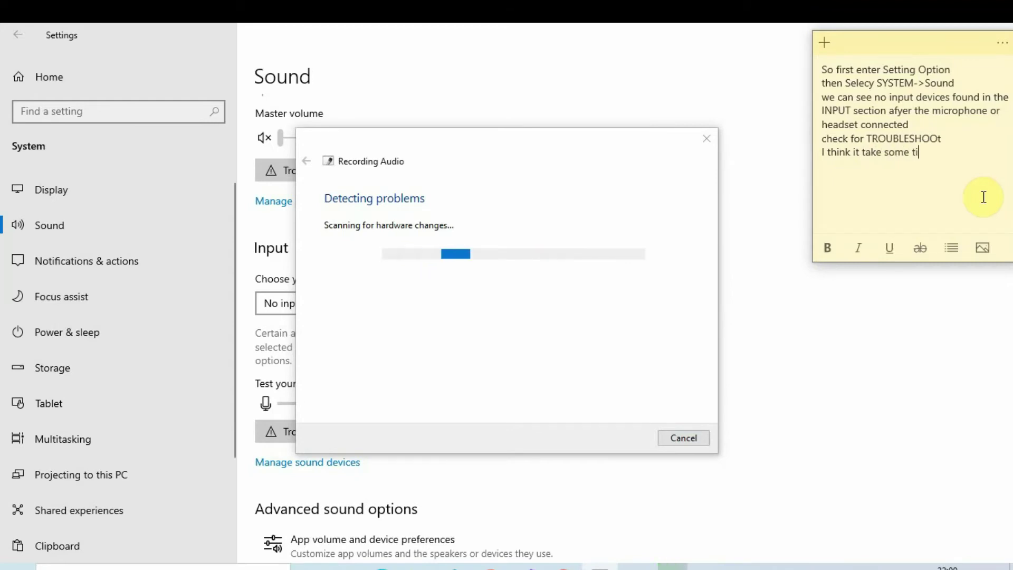
text(mes.Calm..)
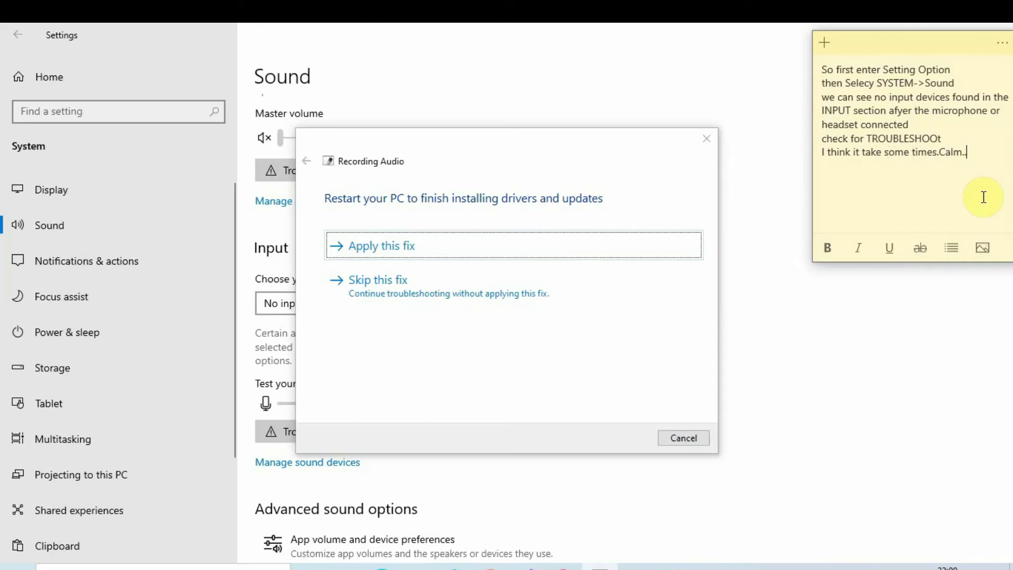
click(488, 253)
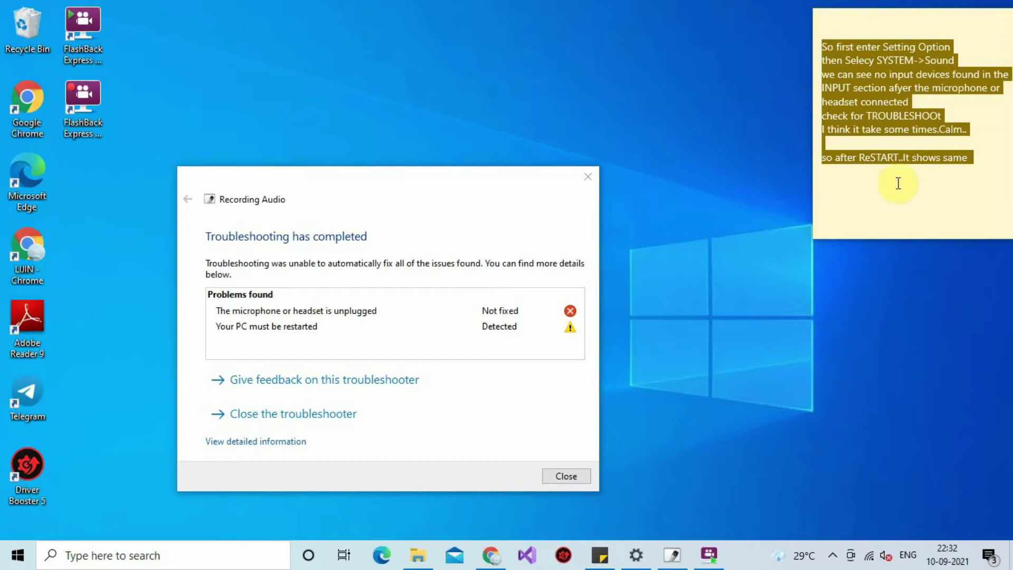
click(986, 157)
drag(971, 157, 822, 168)
drag(821, 46, 961, 165)
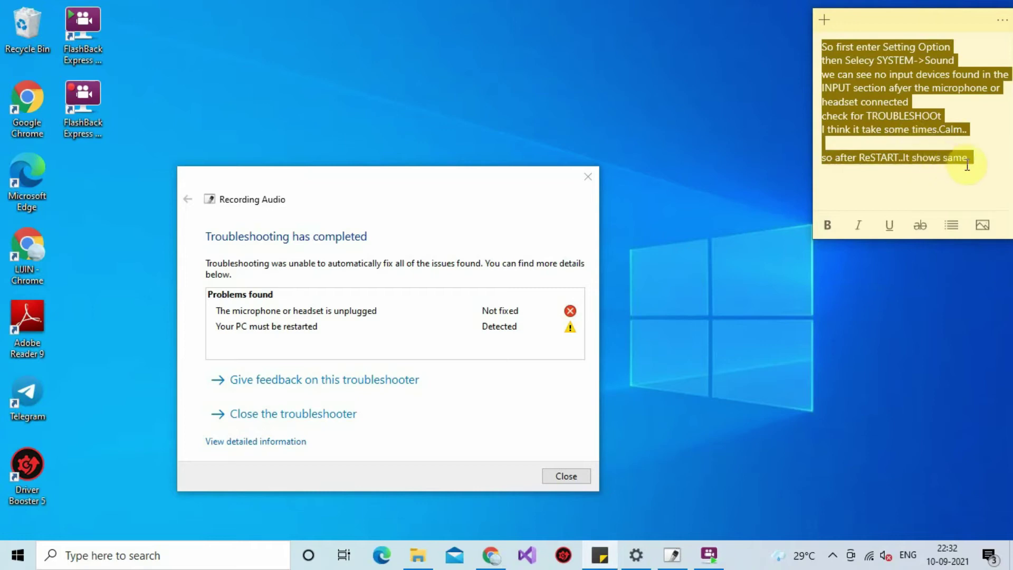
click(966, 164)
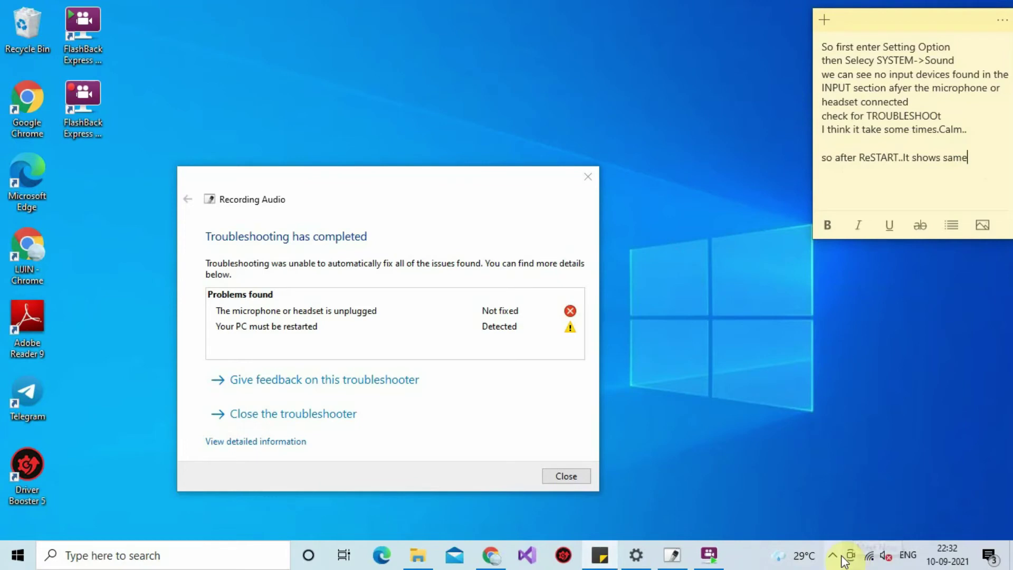
click(823, 557)
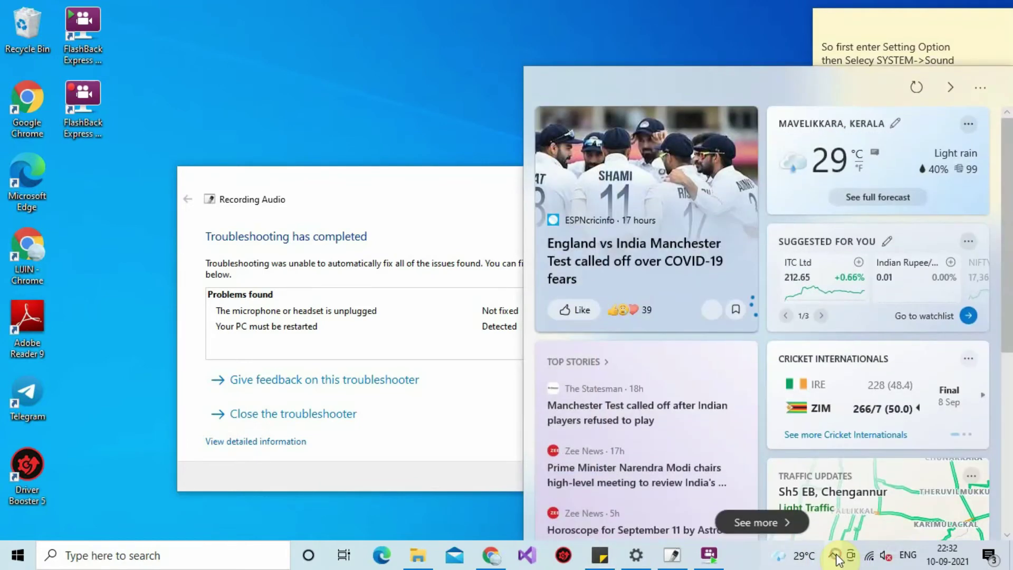
click(832, 555)
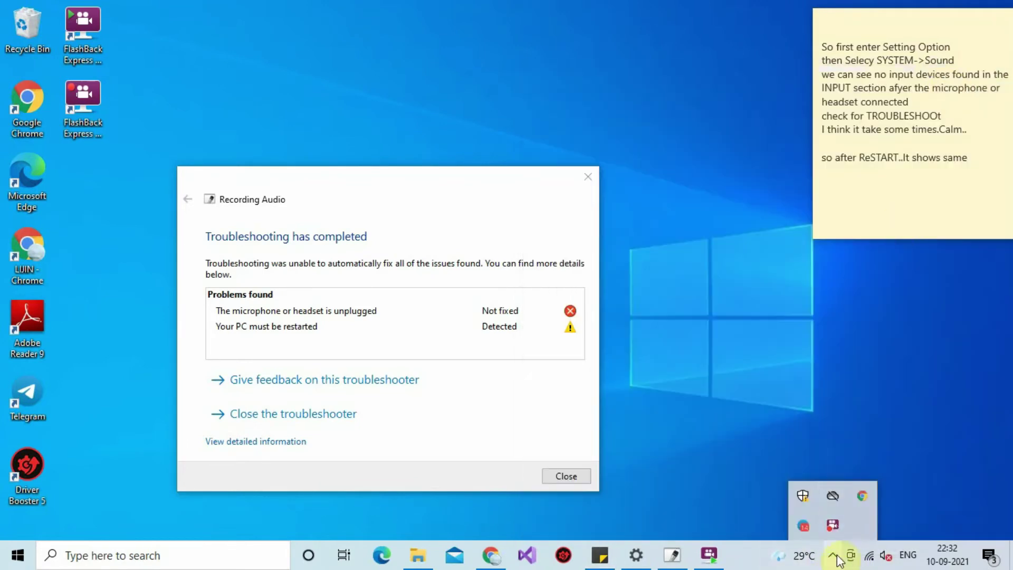
right_click(835, 525)
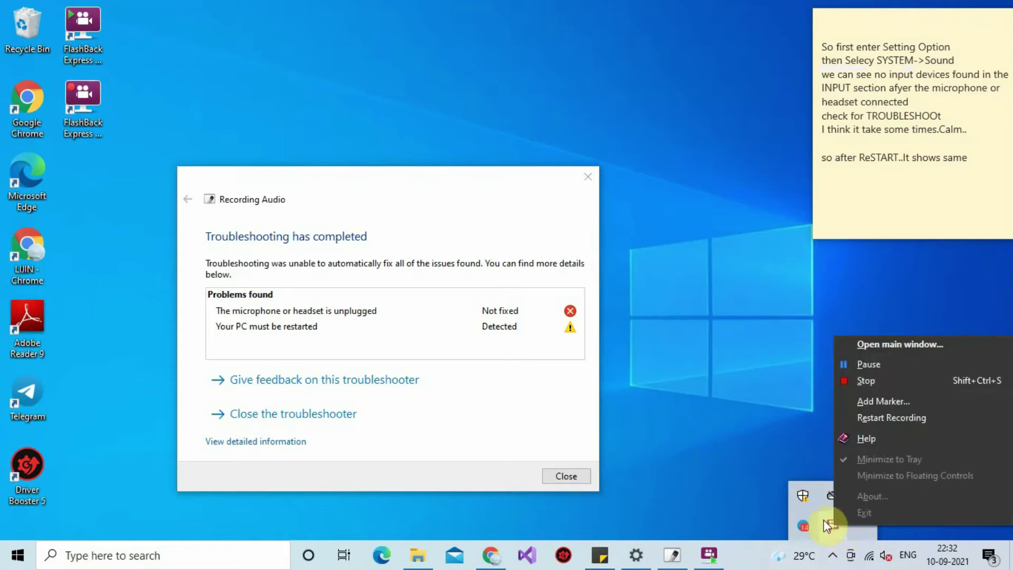
click(782, 412)
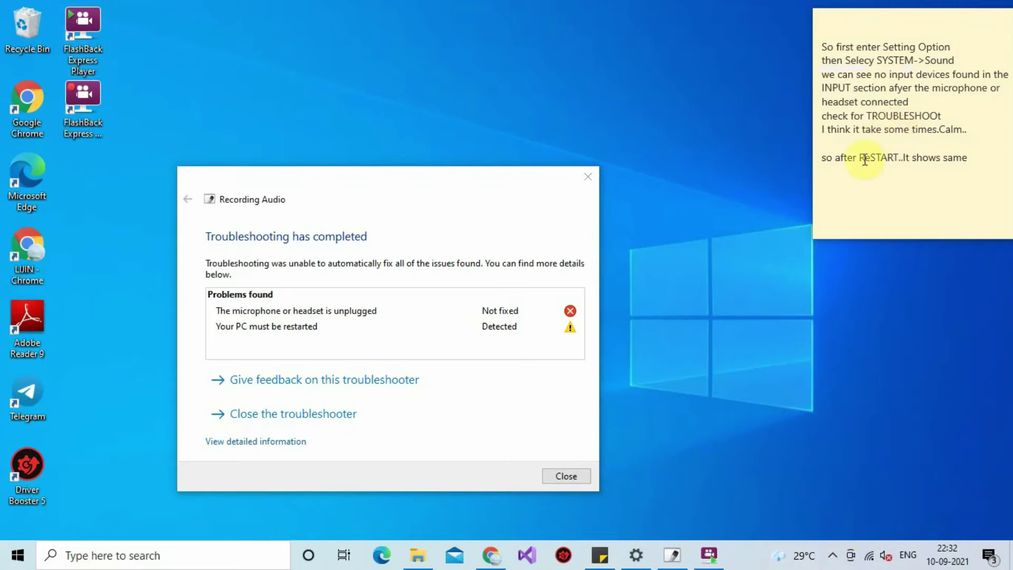
Step: Highlight the note line "so after ReSTART..It shows same" and review the Recording Audio troubleshooter's results and feedback option
triple_click(815, 157)
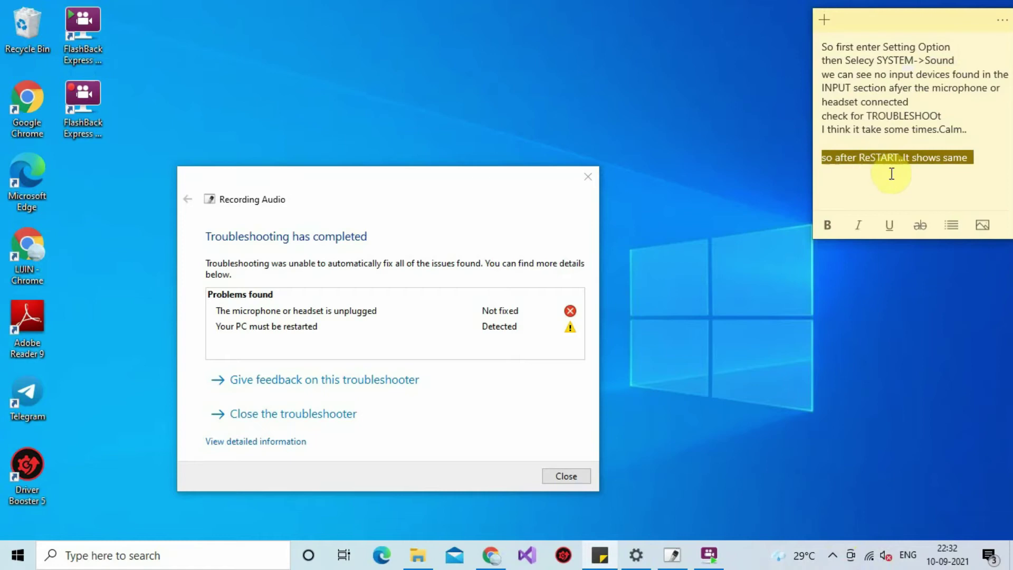
click(491, 329)
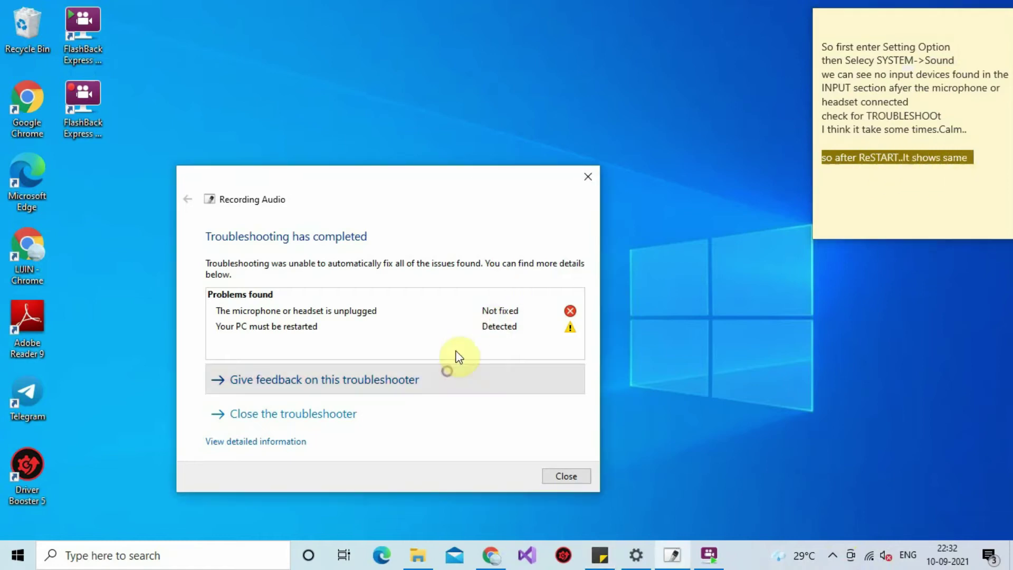
click(316, 379)
click(642, 62)
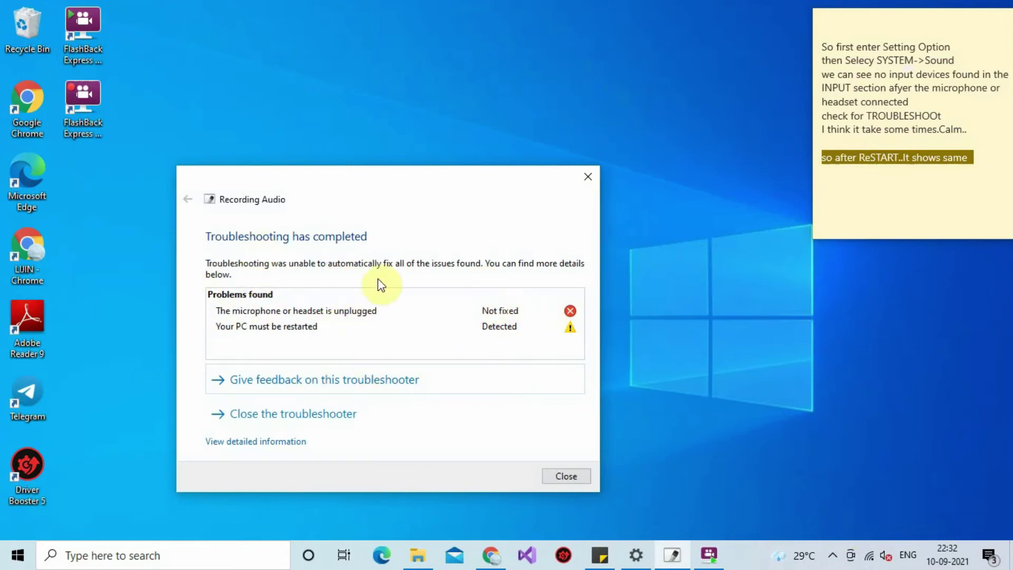
click(984, 167)
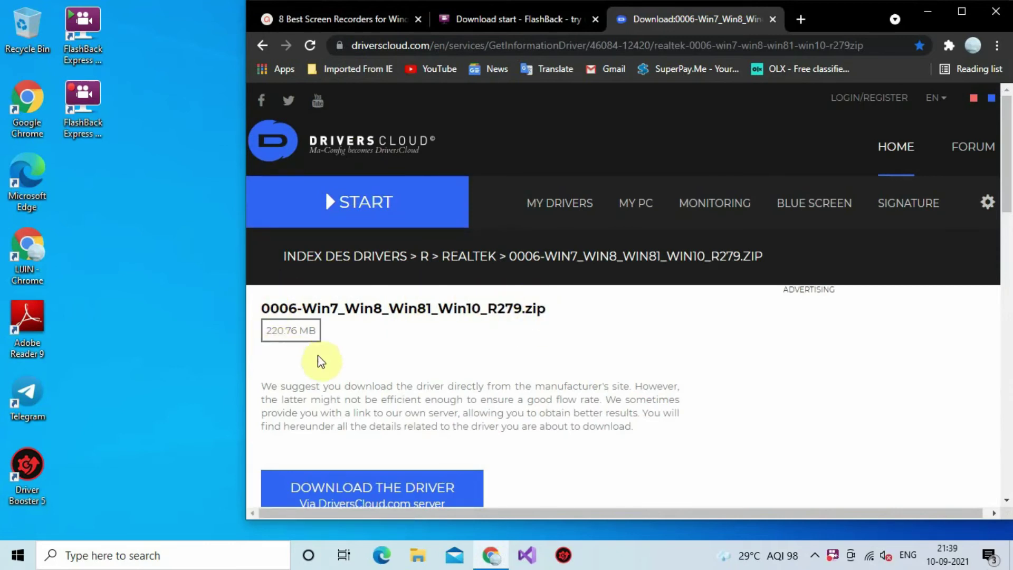
Step: Examine the DriversCloud page for the Realtek driver 0006-Win7_Win8_Win81_Win10_R279.zip, including its address, download link and driver details
scroll(422, 366, down, 4)
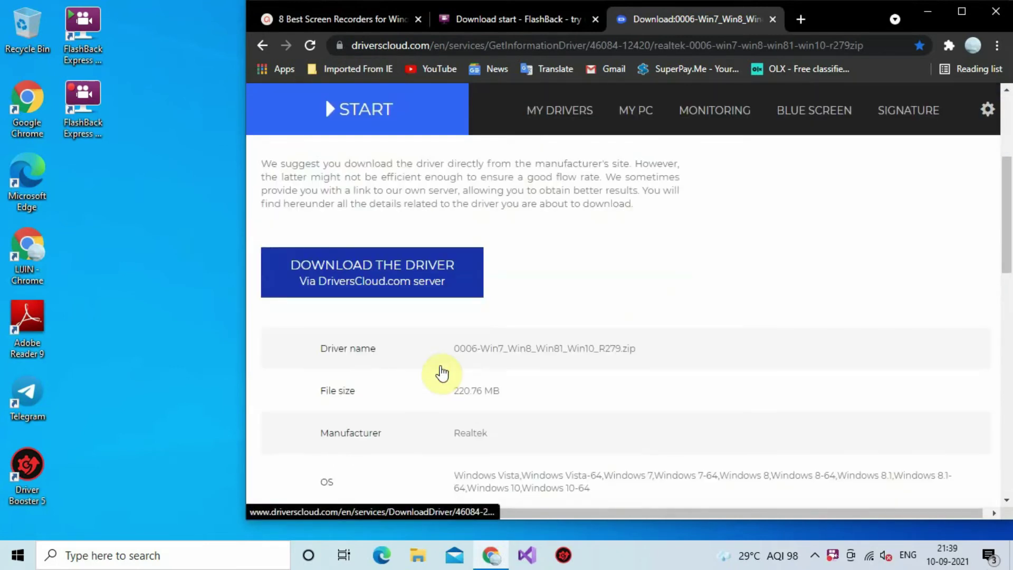
scroll(442, 372, down, 5)
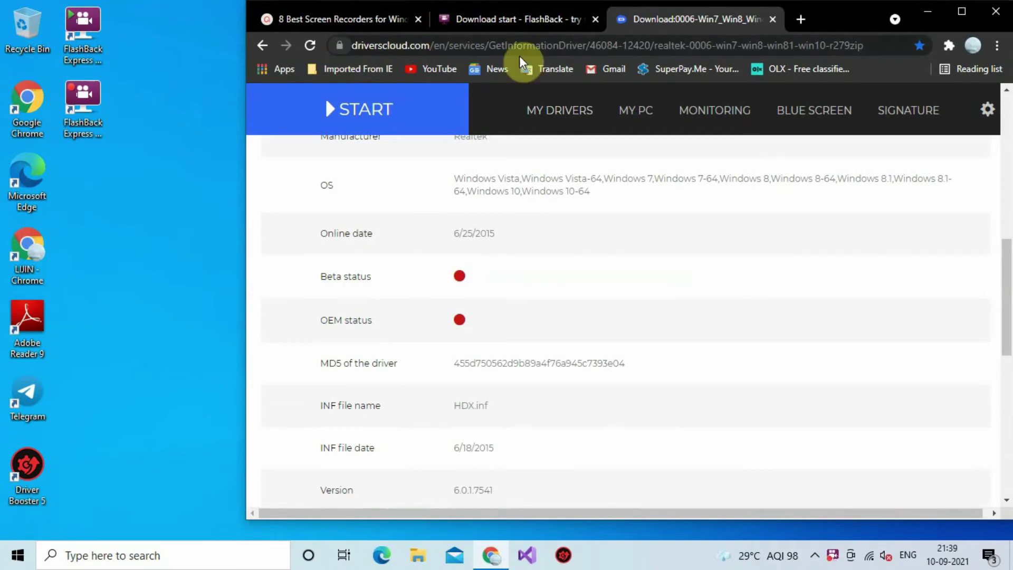
drag(865, 47, 335, 43)
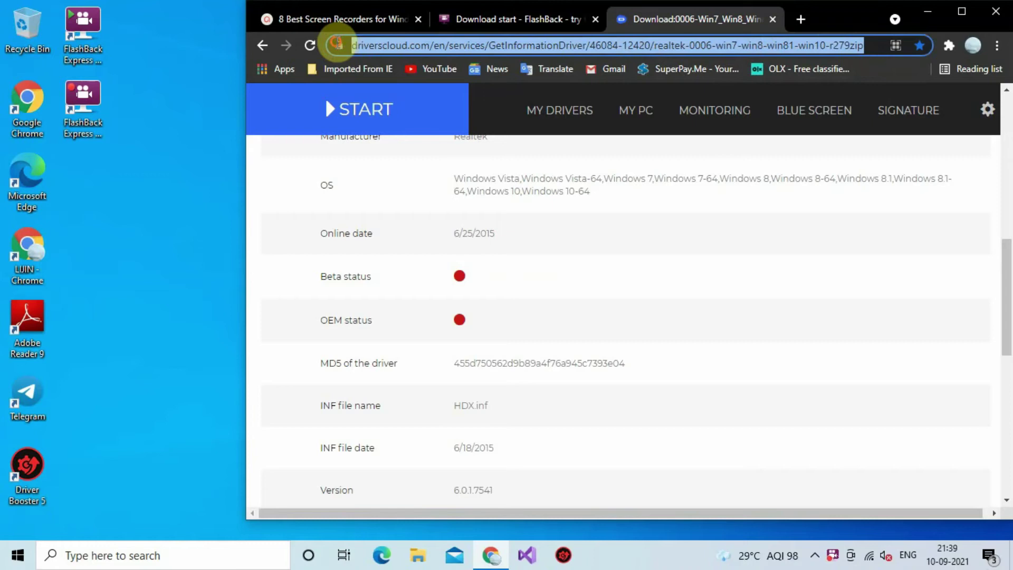
click(630, 325)
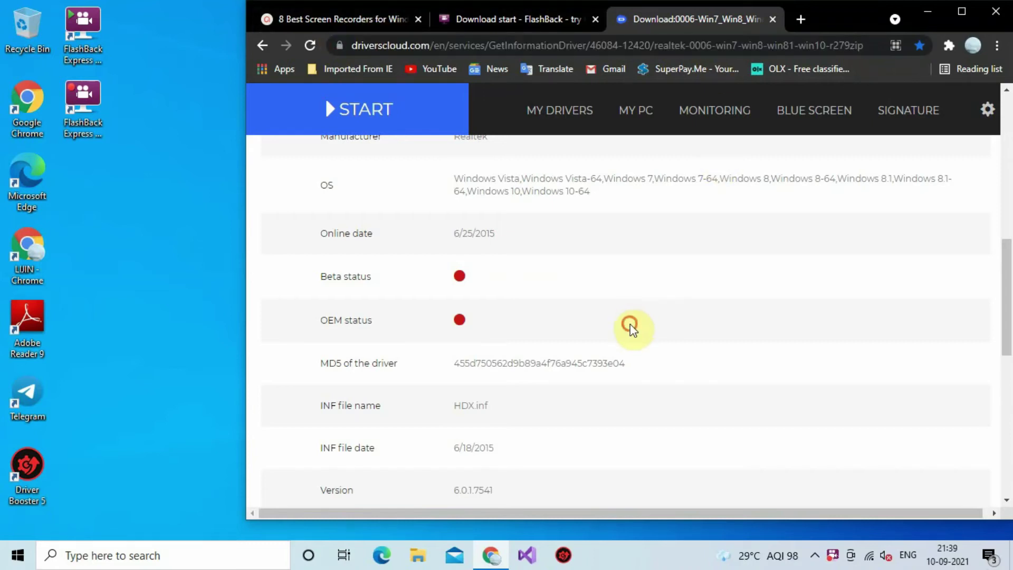
scroll(630, 325, down, 3)
scroll(629, 316, up, 1)
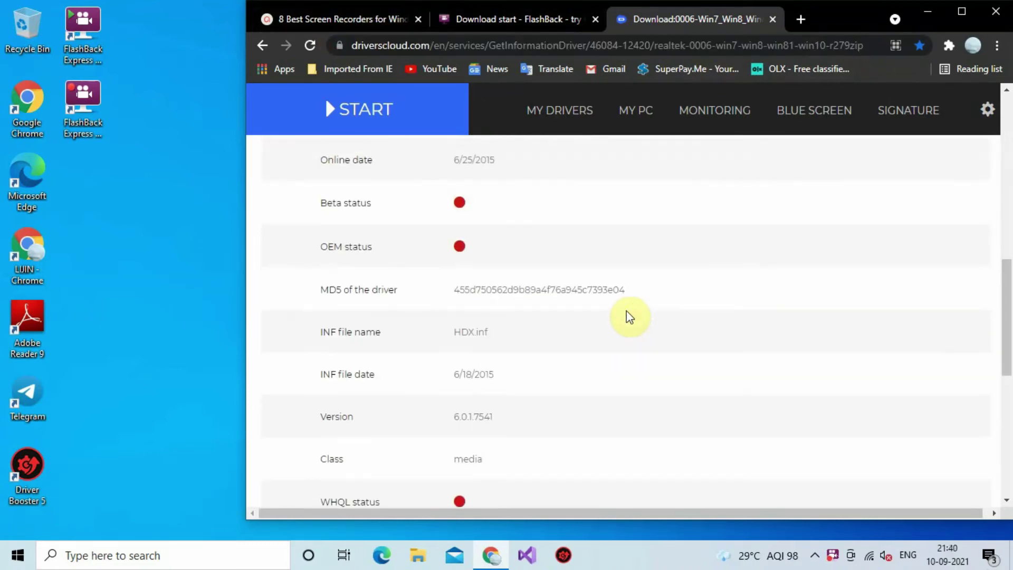
scroll(629, 317, up, 2)
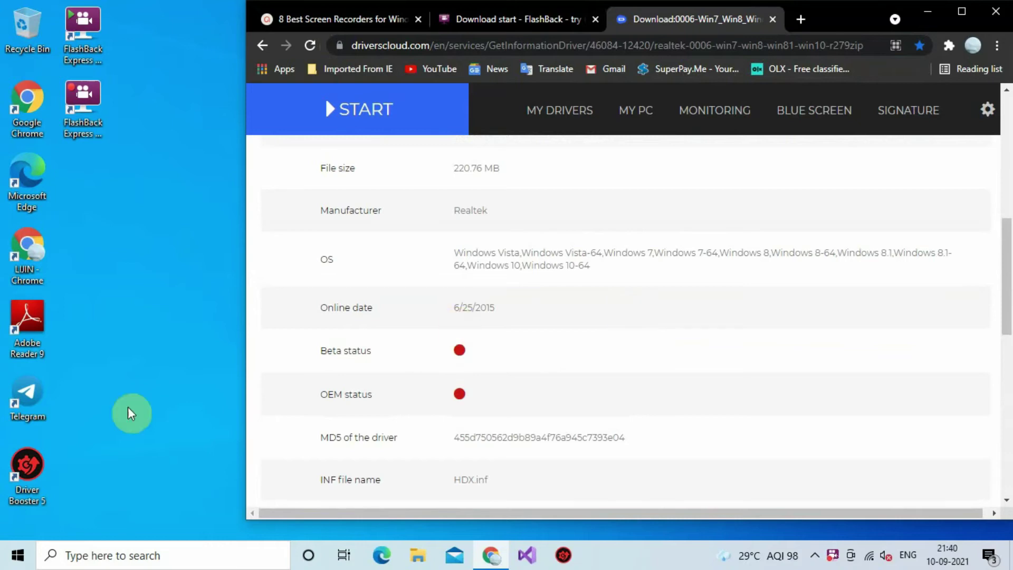
Step: Look through the list of installed apps for the sticky notes app and activate the Windows search
click(18, 554)
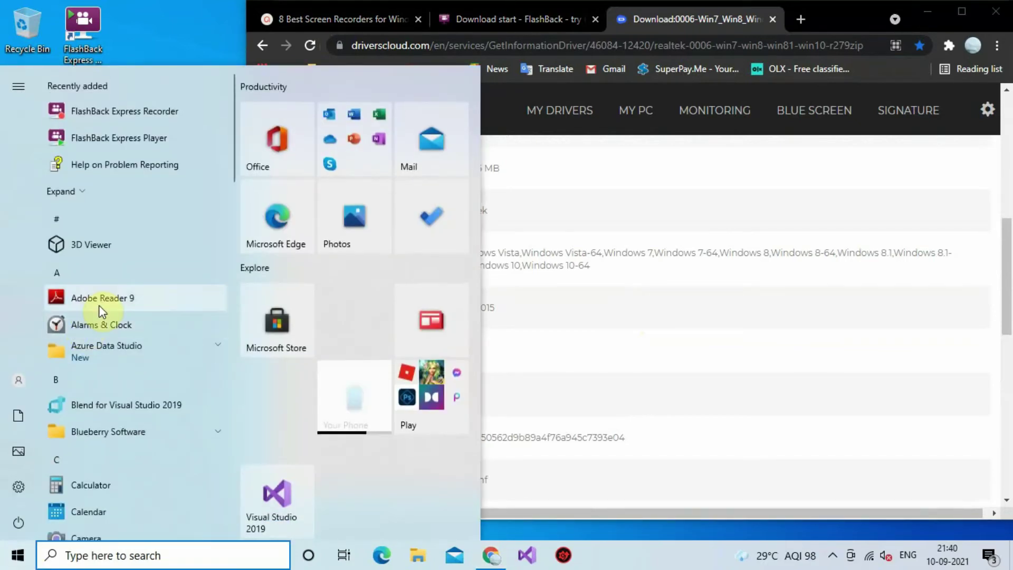
scroll(81, 354, down, 3)
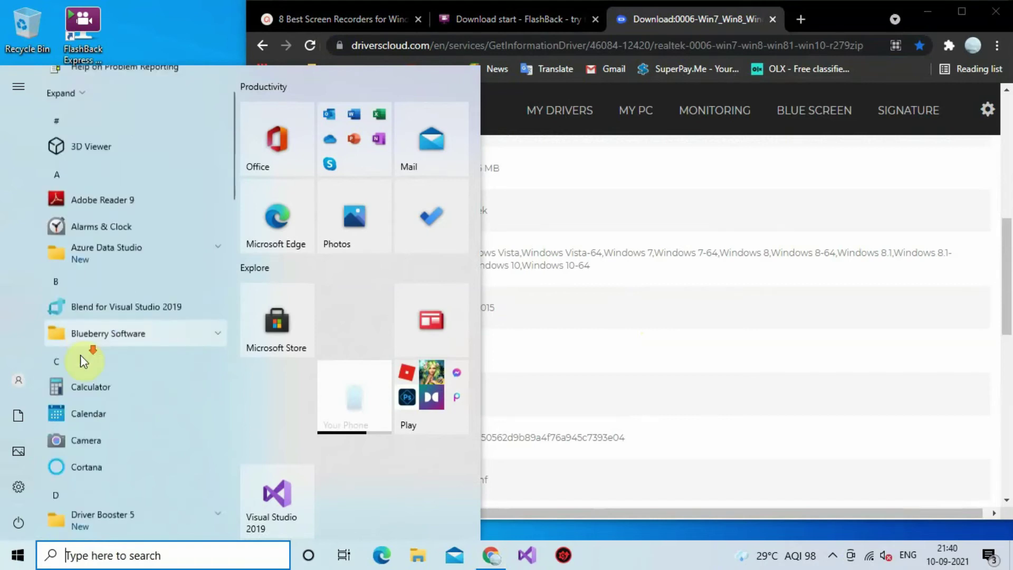
scroll(80, 354, up, 1)
scroll(80, 354, down, 1)
scroll(82, 358, down, 5)
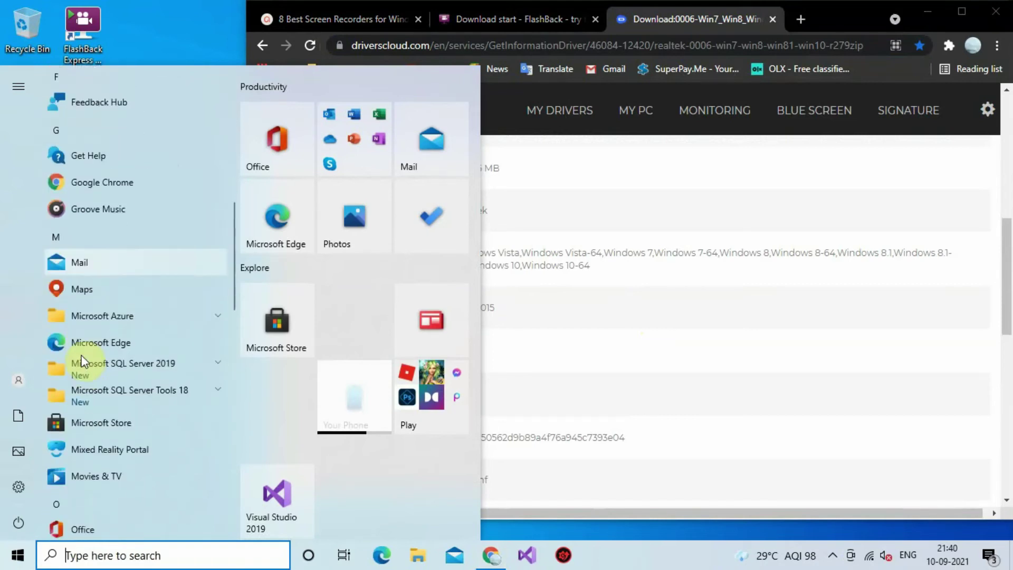
scroll(82, 357, down, 1)
scroll(87, 359, down, 4)
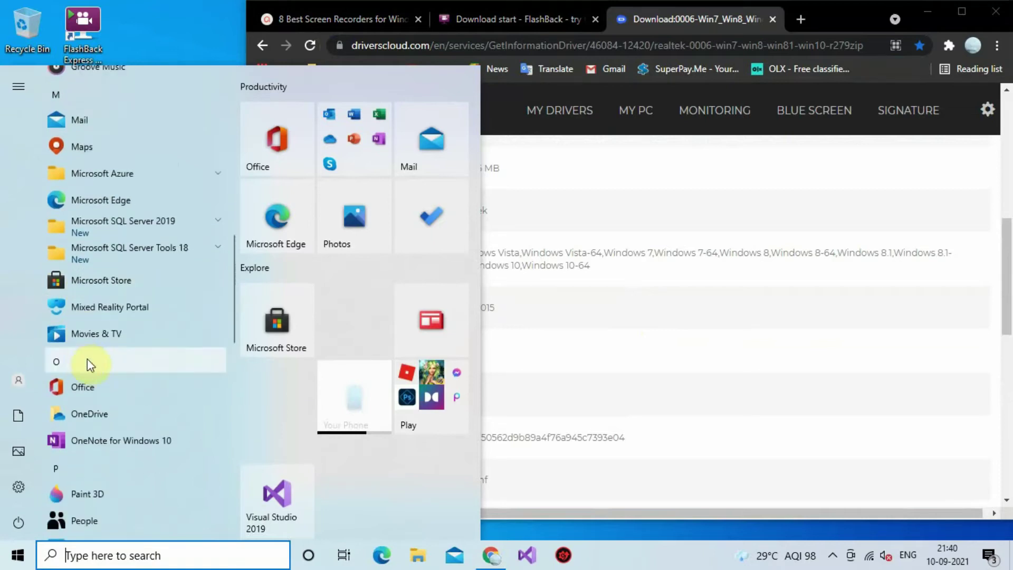
scroll(108, 341, down, 3)
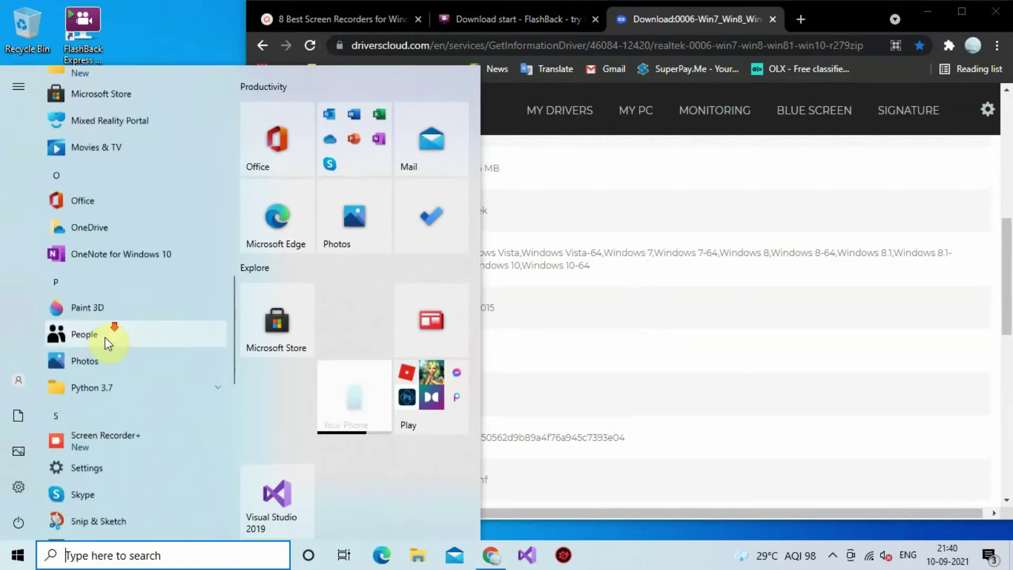
scroll(107, 342, up, 2)
scroll(108, 344, up, 5)
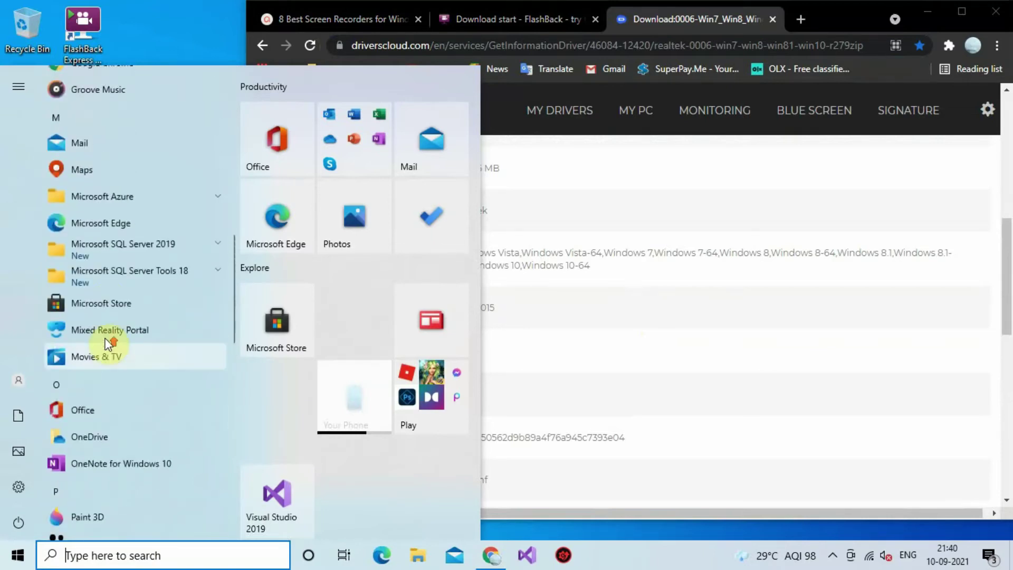
scroll(108, 342, down, 2)
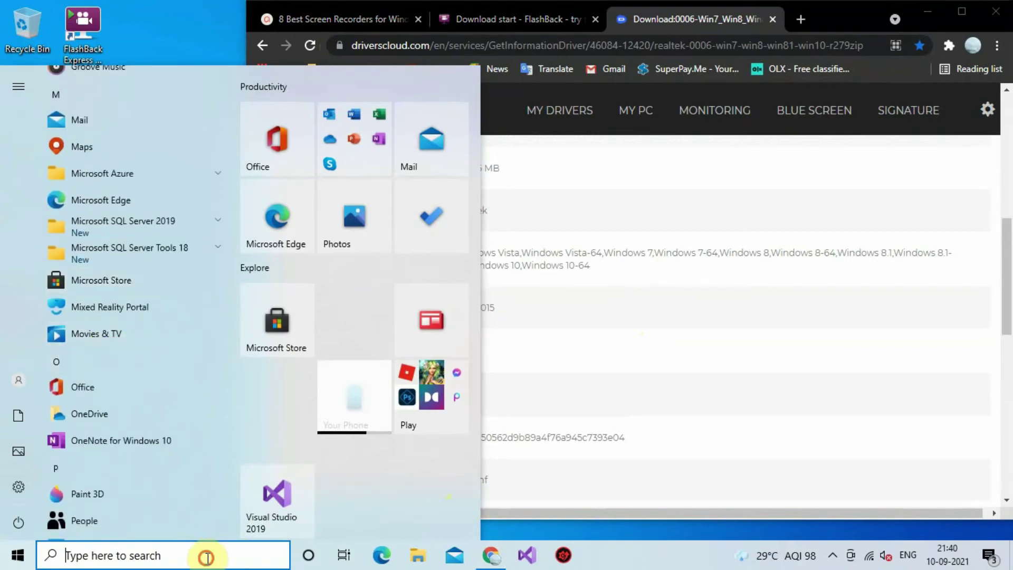
click(210, 561)
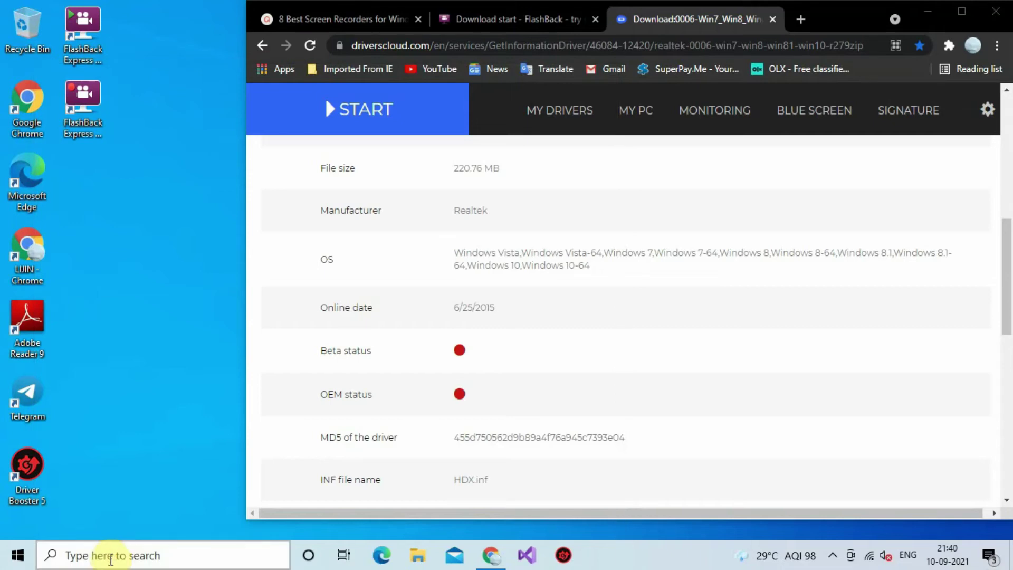
click(94, 558)
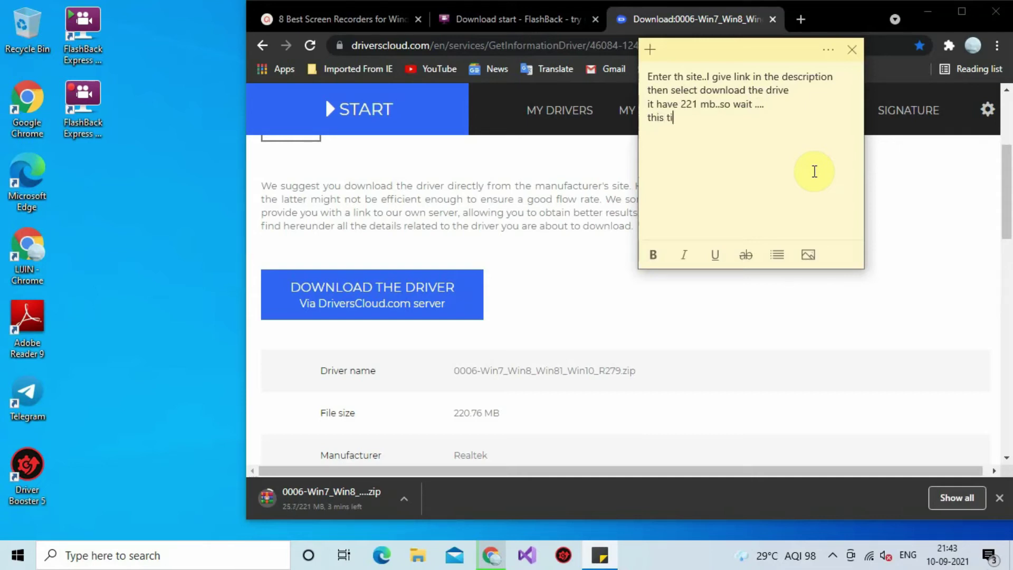
text(ease like nd )
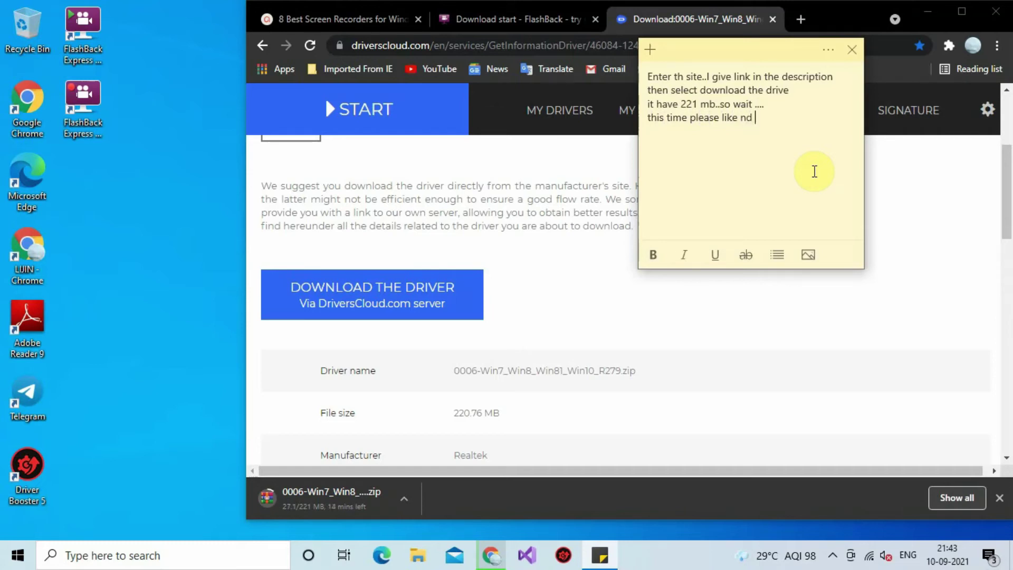
text(subscribew this channel)
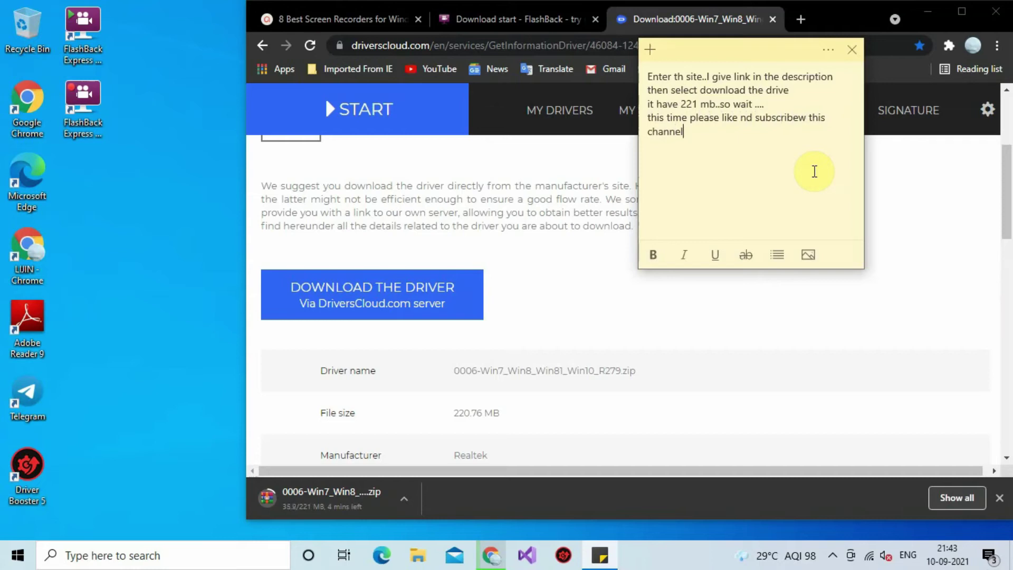
text(...)
key(BackSpace)
key(BackSpace)
key(BackSpace)
key(BackSpace)
key(BackSpace)
key(BackSpace)
key(BackSpace)
key(BackSpace)
key(BackSpace)
key(BackSpace)
key(BackSpace)
key(BackSpace)
key(BackSpace)
key(BackSpace)
key(BackSpace)
key(BackSpace)
key(BackSpace)
key(BackSpace)
key(BackSpace)
key(BackSpace)
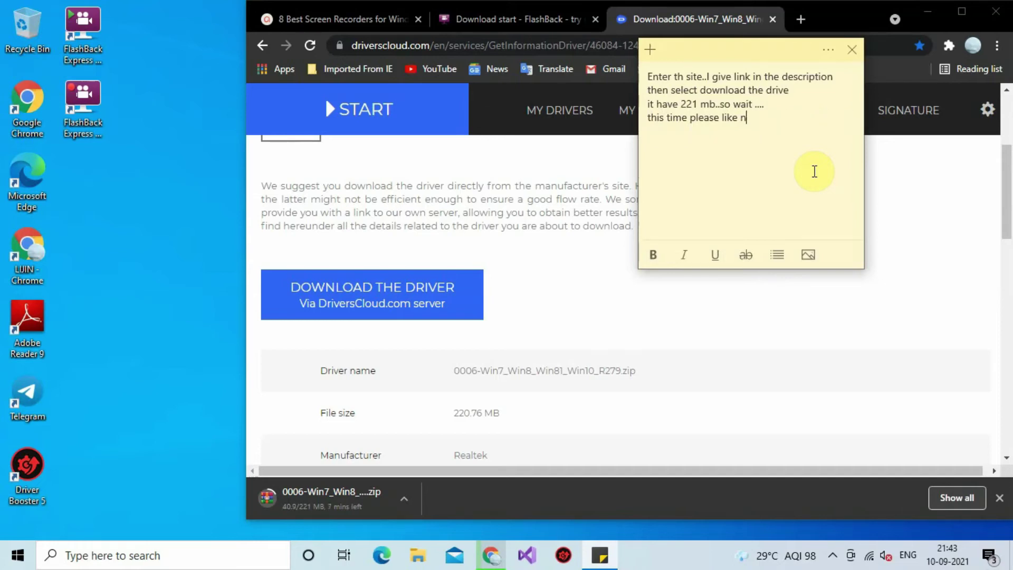
key(BackSpace)
key(BackSpace)
key(BackSpace)
key(BackSpace)
key(BackSpace)
key(BackSpace)
key(BackSpace)
key(BackSpace)
key(BackSpace)
key(BackSpace)
key(BackSpace)
key(BackSpace)
key(BackSpace)
key(BackSpace)
key(BackSpace)
key(BackSpace)
key(BackSpace)
key(BackSpace)
key(BackSpace)
key(BackSpace)
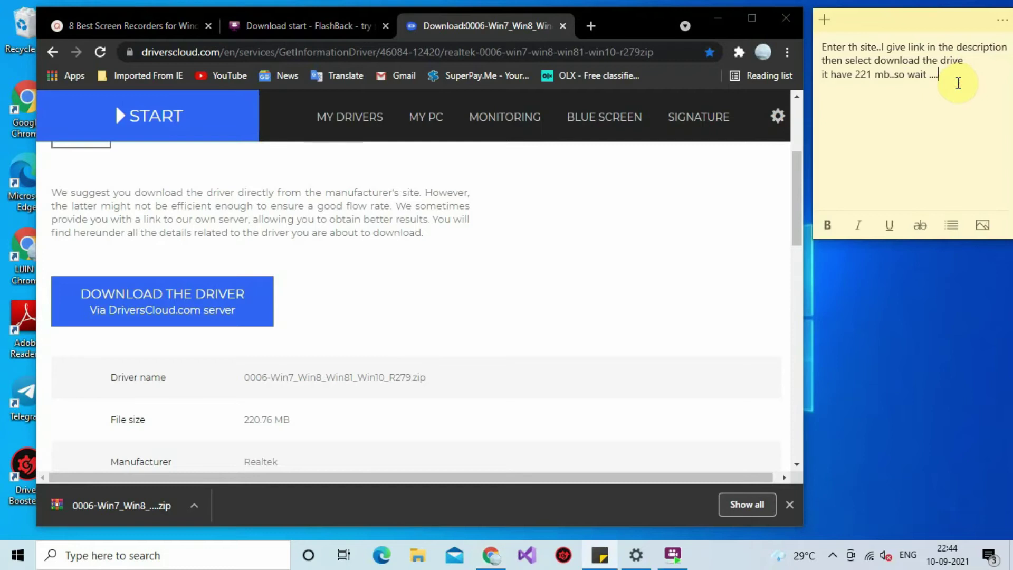
Step: Add the lines "So download complete" and "so open that" to the end of the sticky note
key(Return)
text(So )
text(download )
text(com)
text(plete )
text(so )
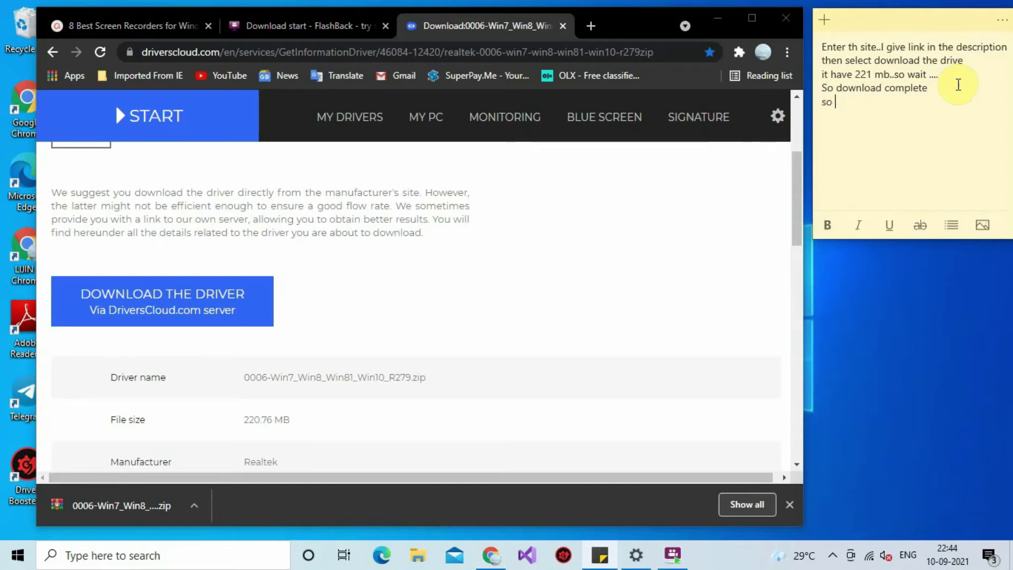
text(open that)
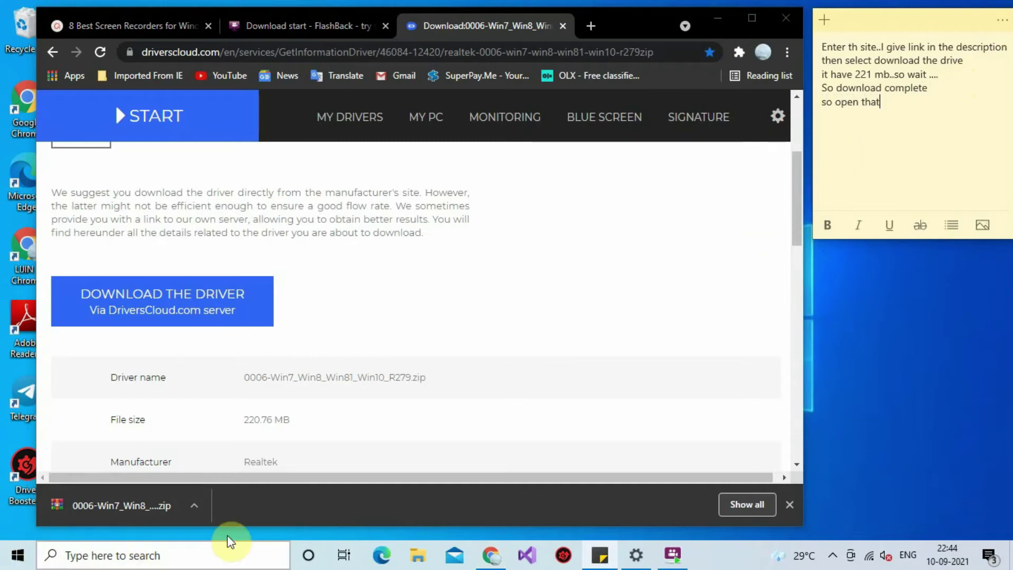
Step: Open the downloaded 0006-Win7_Win8_Win81_Win10_R279.zip archive and extract its folder to Local Disk (E:)
click(125, 500)
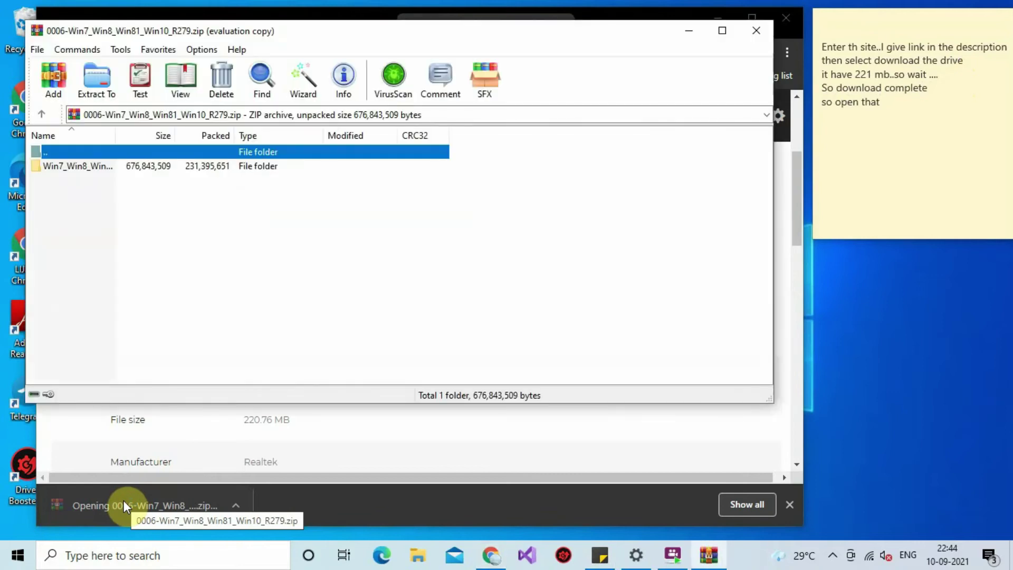
click(245, 166)
click(246, 155)
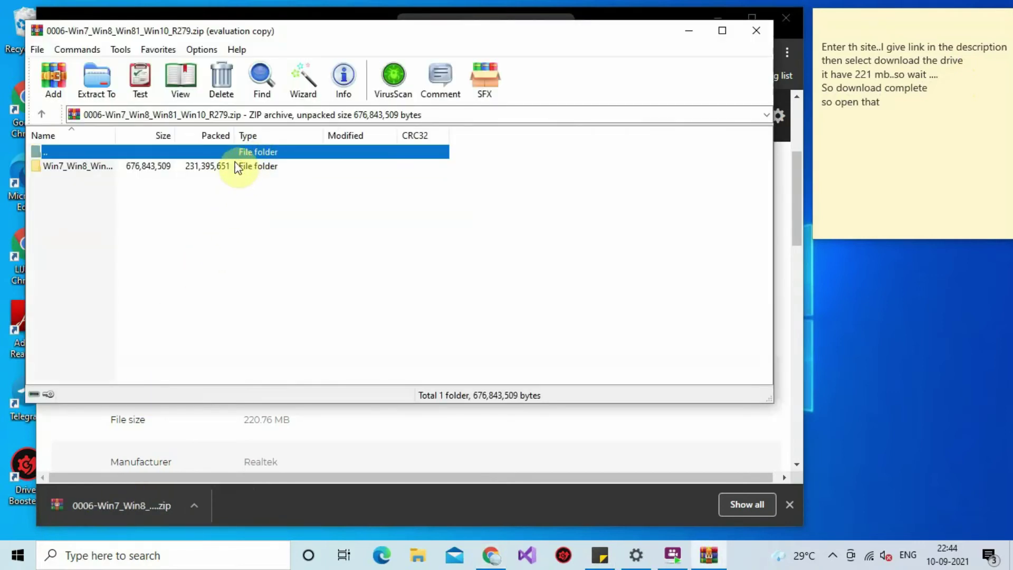
click(205, 171)
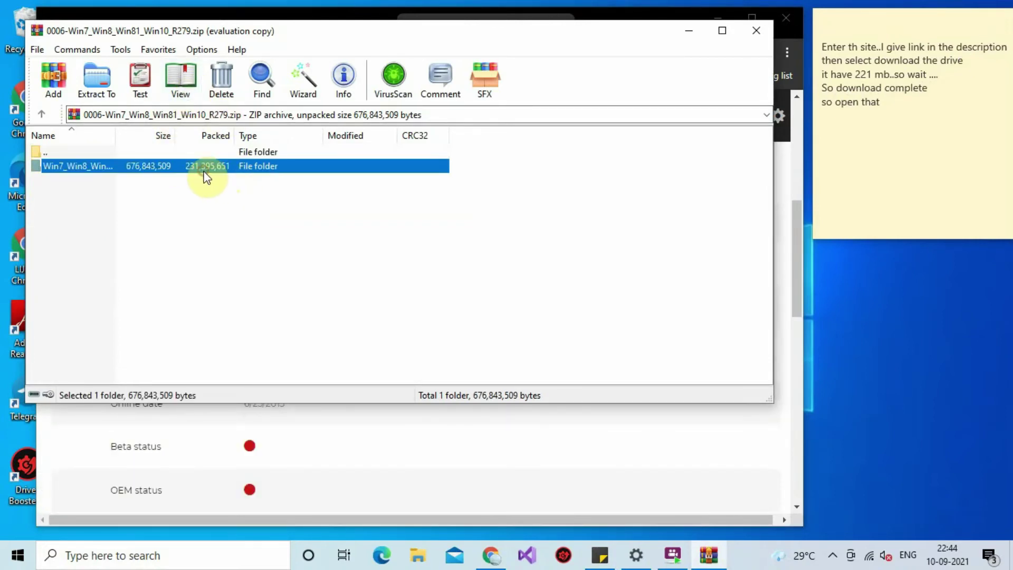
click(101, 91)
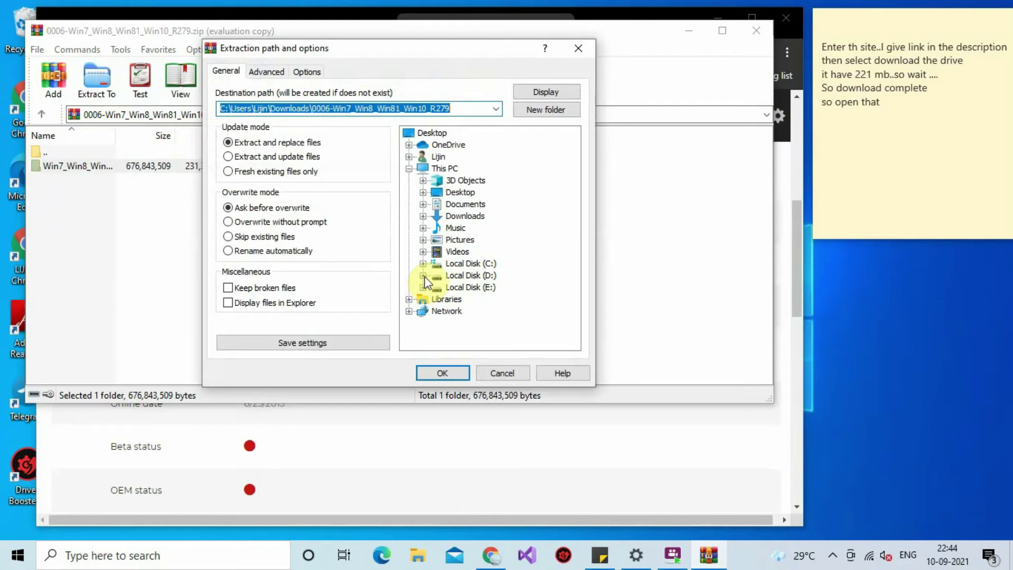
click(463, 290)
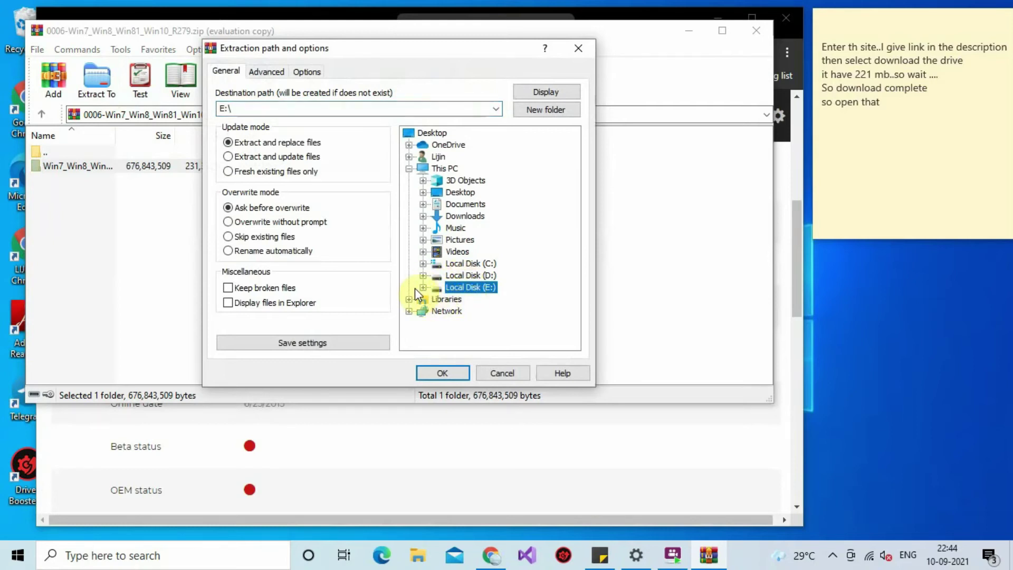
click(454, 369)
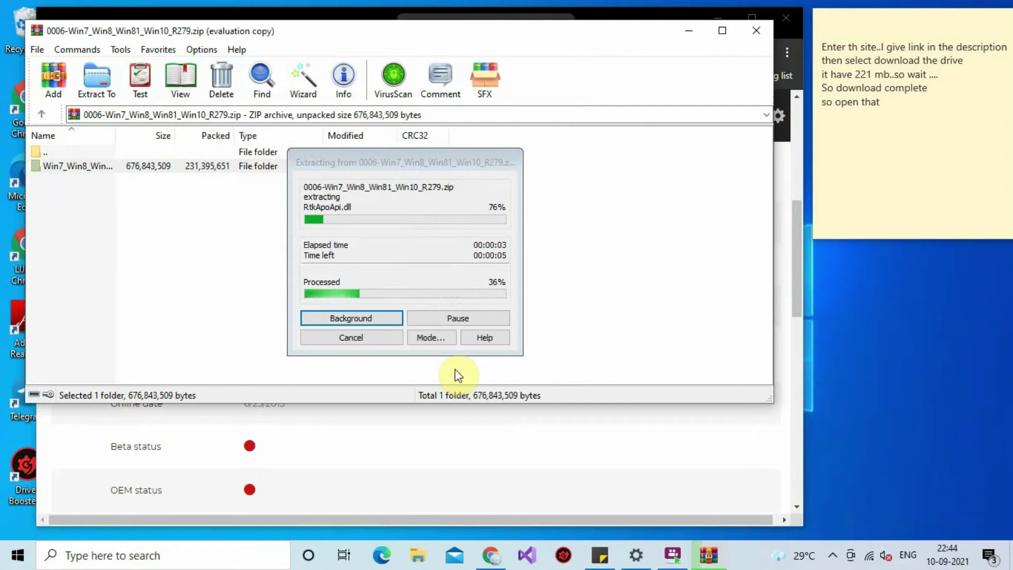
Step: Add the lines "so extrsct going on.." and "it complete..open that folder" to the sticky note
click(918, 121)
text(so extr)
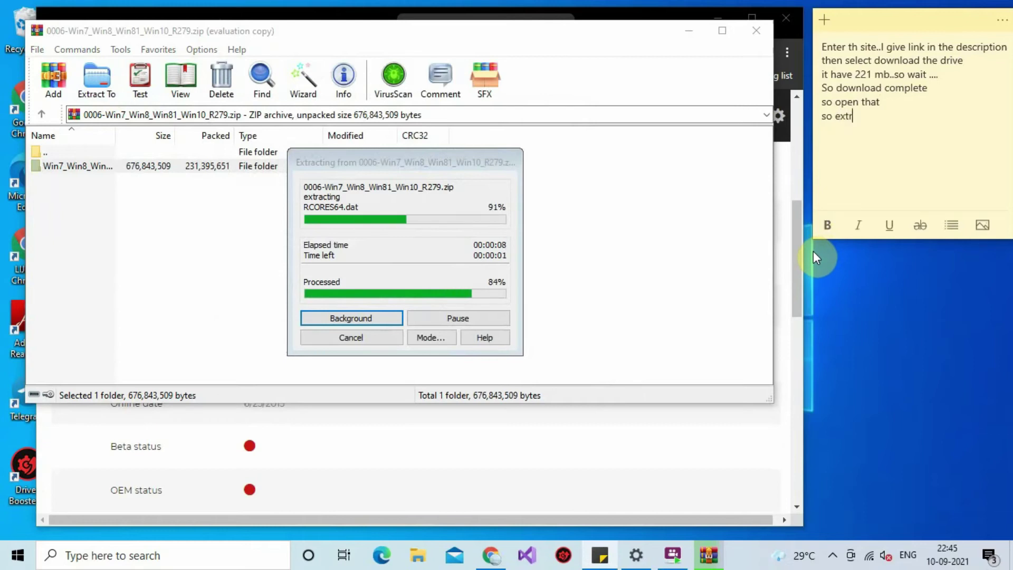
text(sct go)
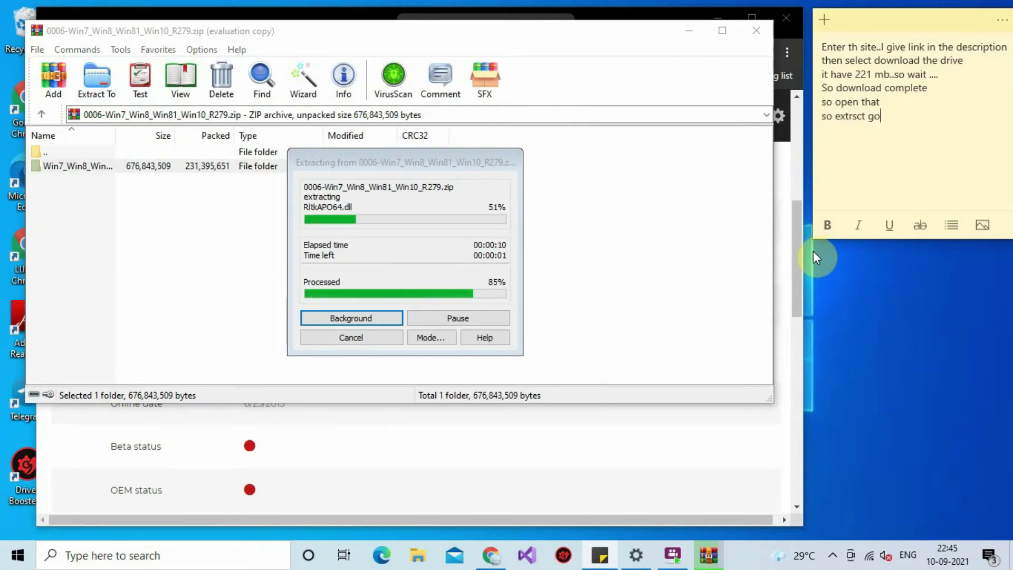
text(ing on..)
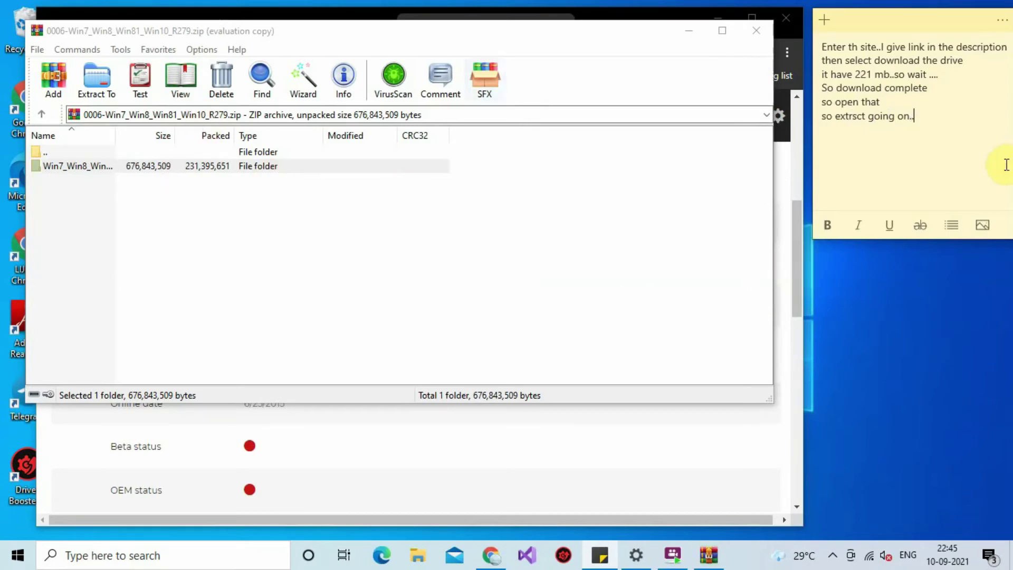
text(it complete..open that)
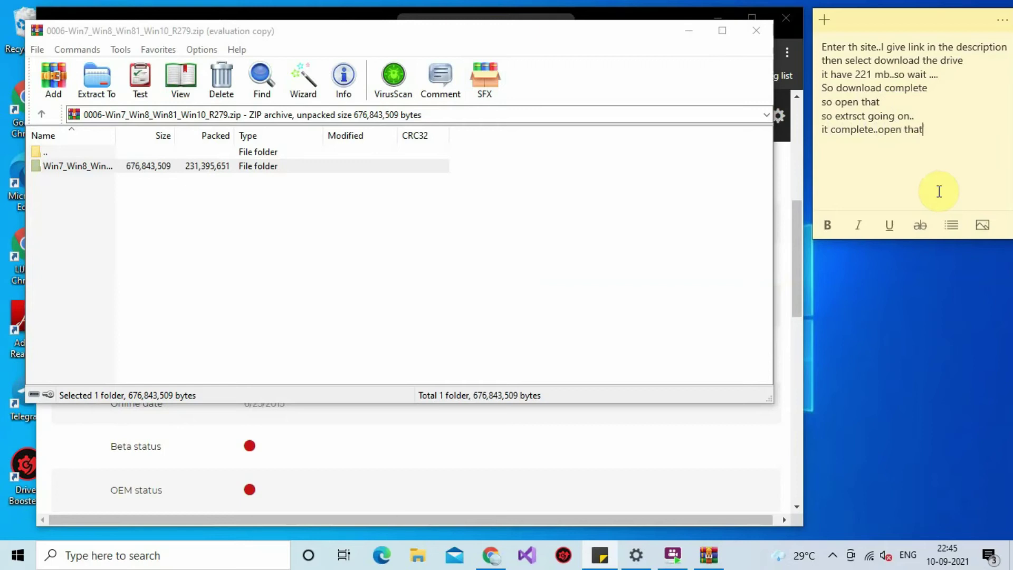
text(  folder)
Step: Open the extracted Win7_Win8_Win81_Win10_R279 folder on Local Disk (E:) in File Explorer and look through its files
click(19, 561)
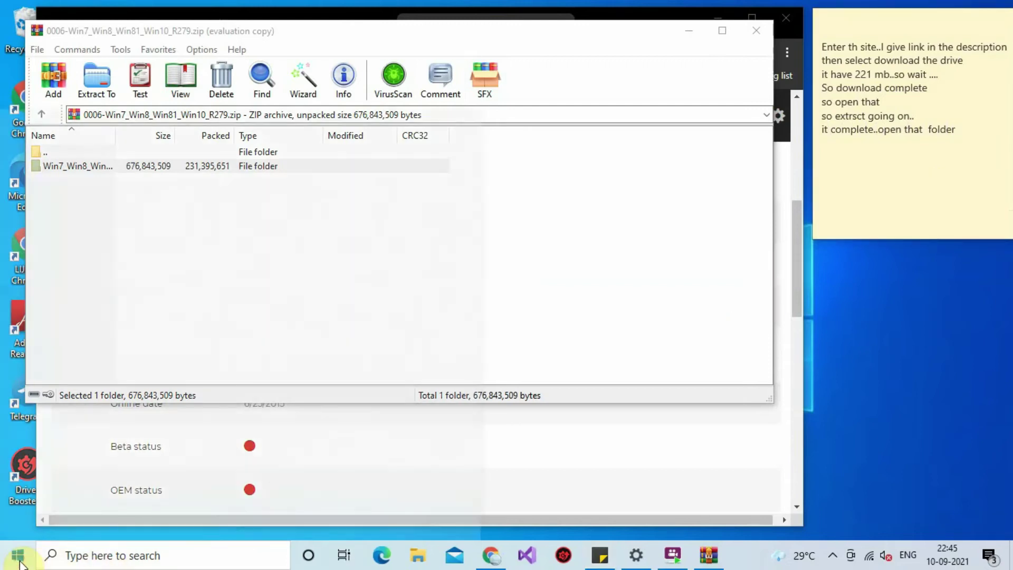
click(418, 556)
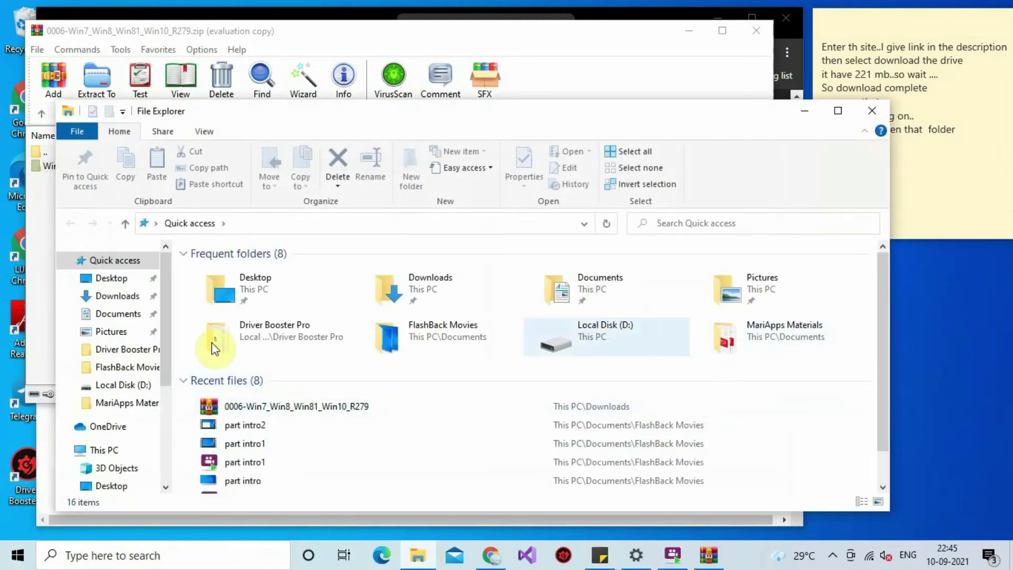
scroll(138, 378, down, 1)
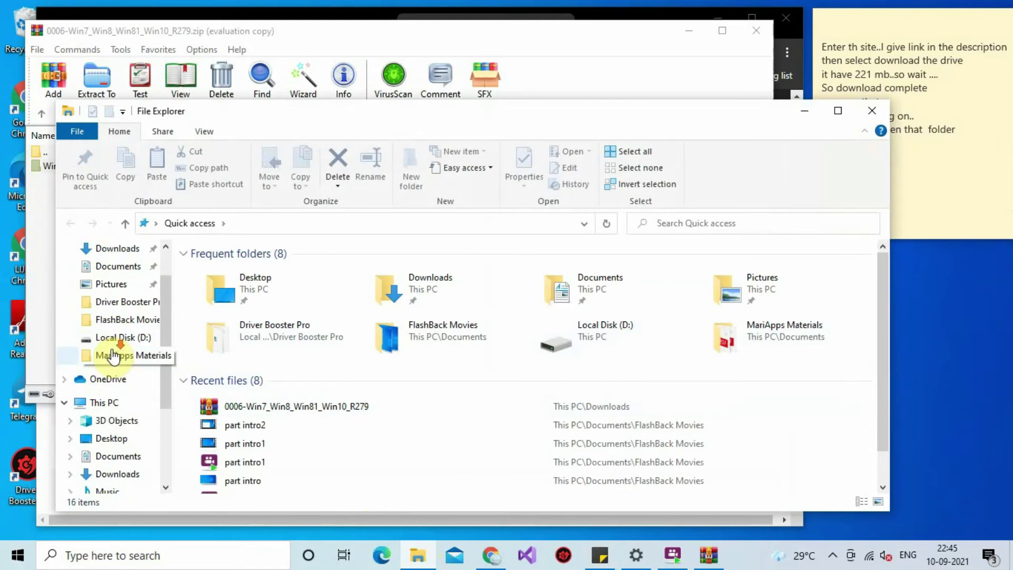
scroll(119, 353, down, 2)
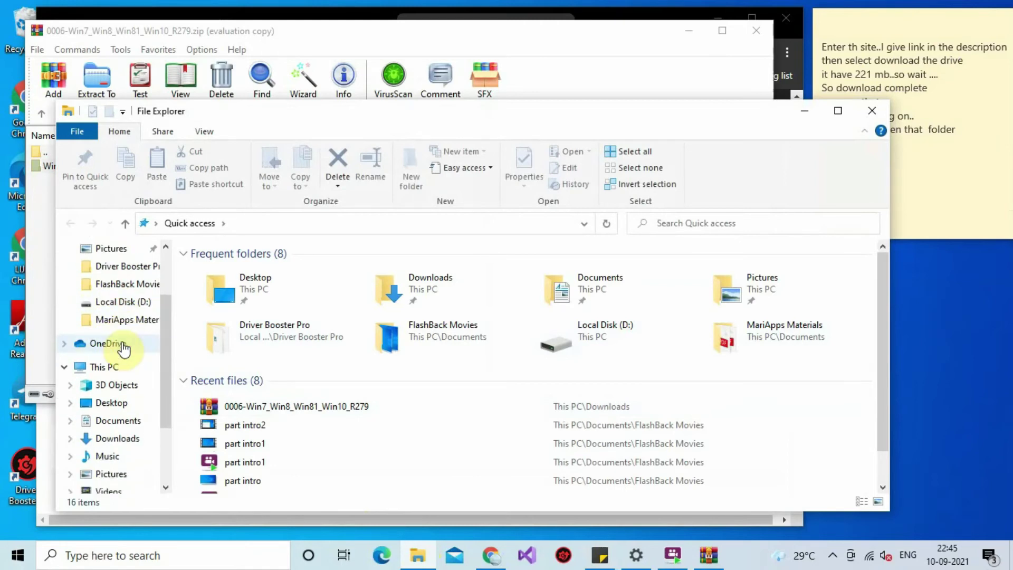
scroll(123, 348, down, 2)
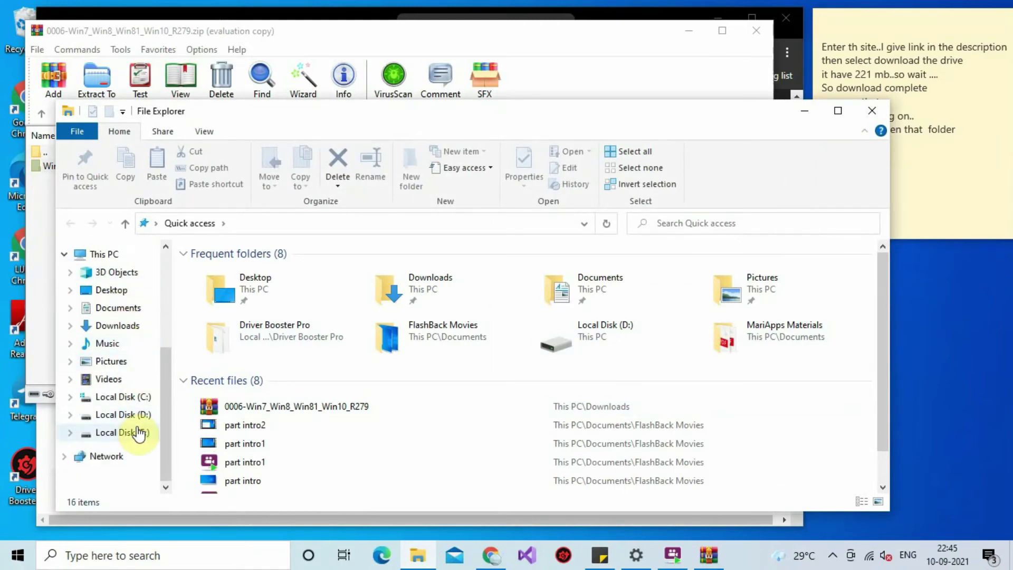
click(139, 434)
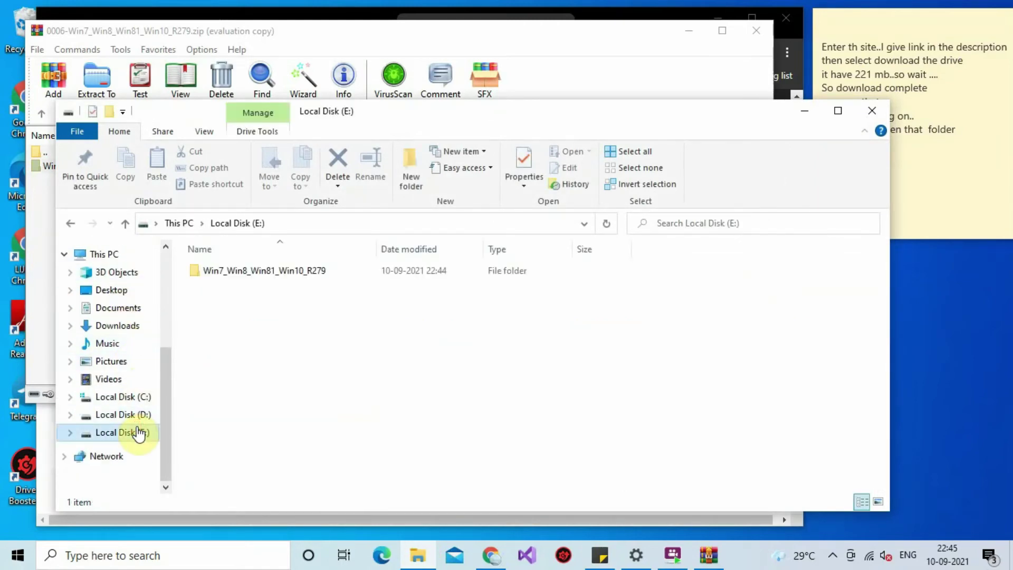
double_click(309, 271)
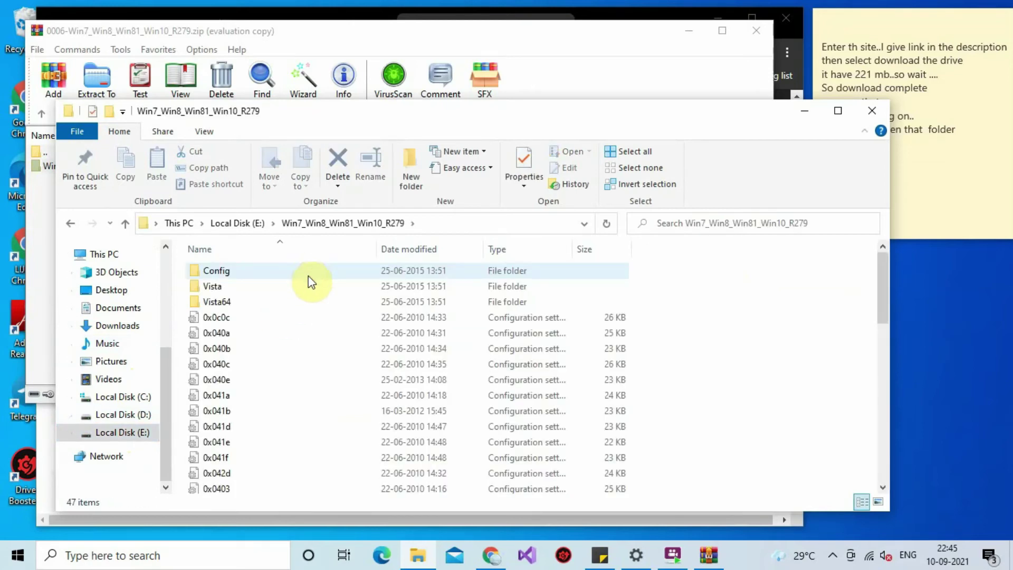
scroll(317, 290, down, 10)
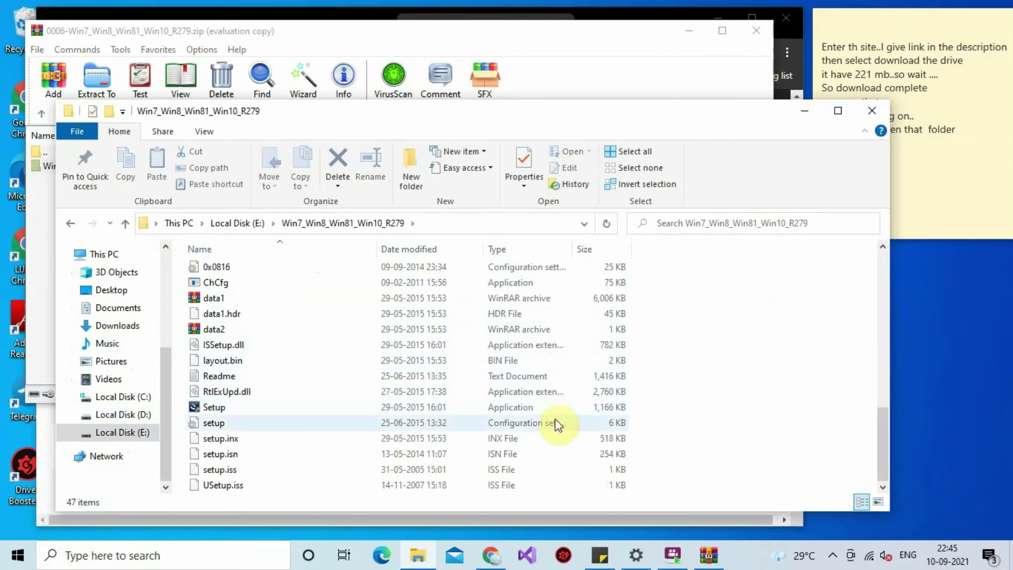
click(954, 176)
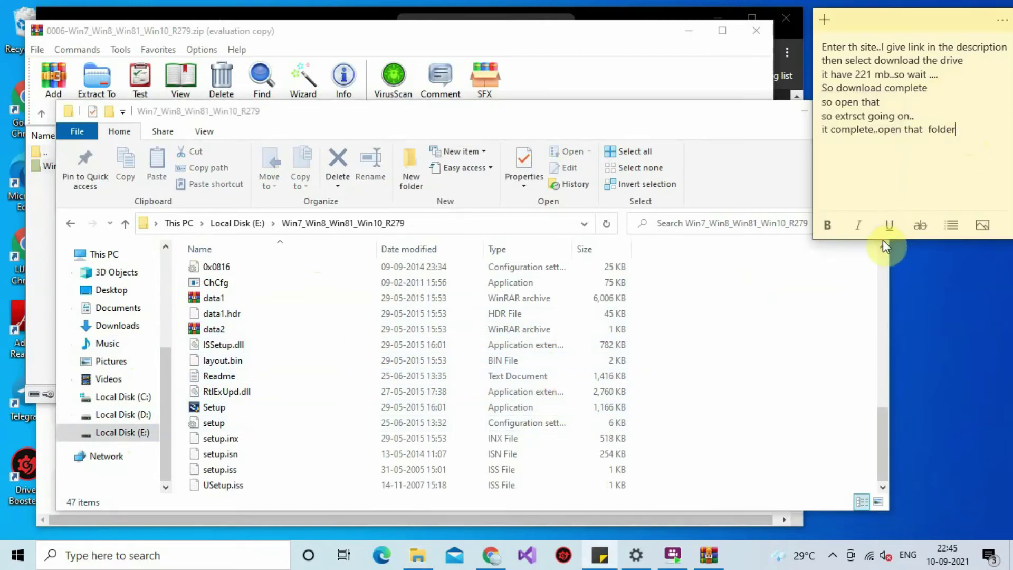
scroll(240, 408, up, 11)
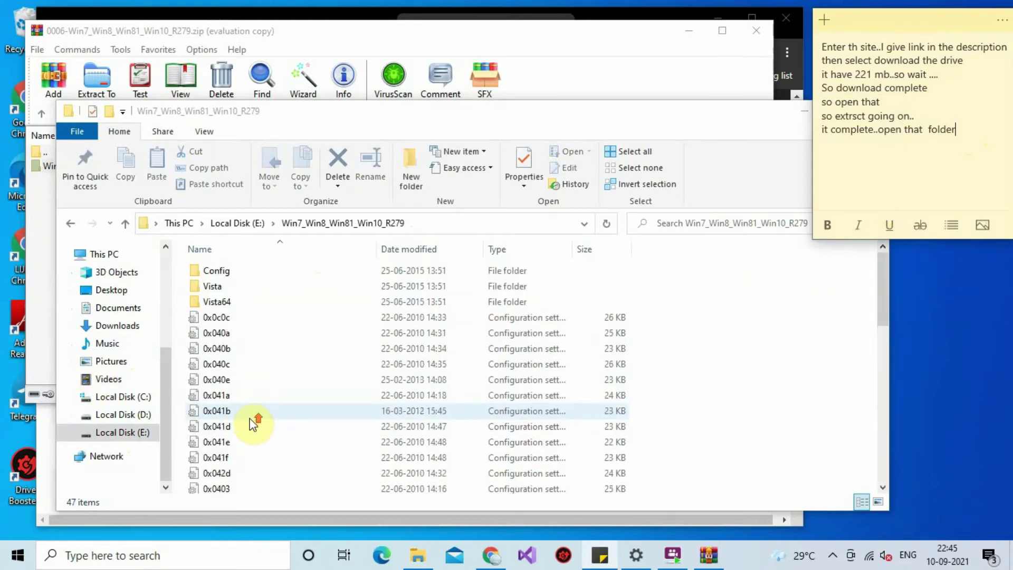
Step: Check the Config folder, return to Win7_Win8_Win81_Win10_R279 and look through its files for the Setup application
double_click(248, 270)
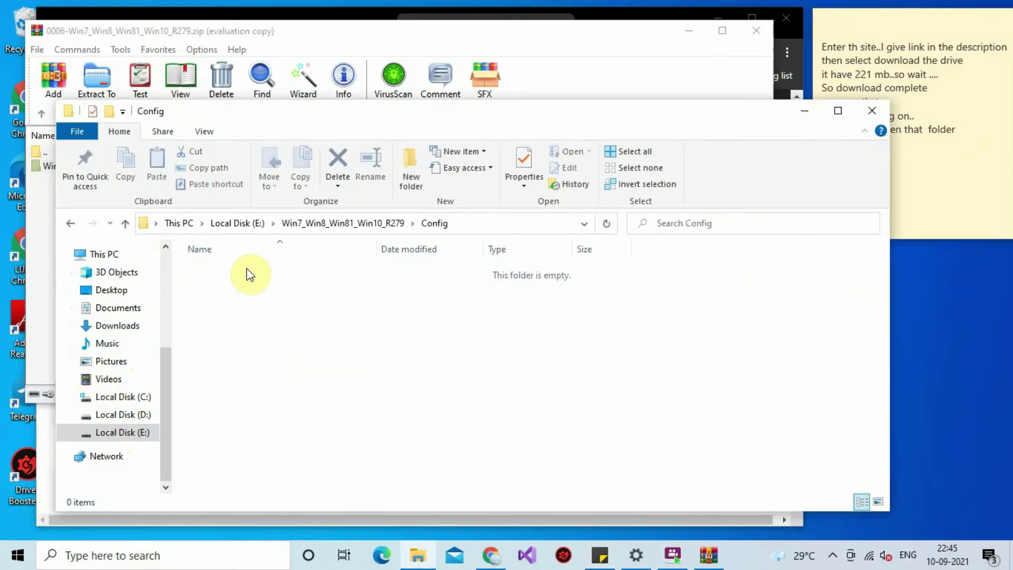
click(337, 223)
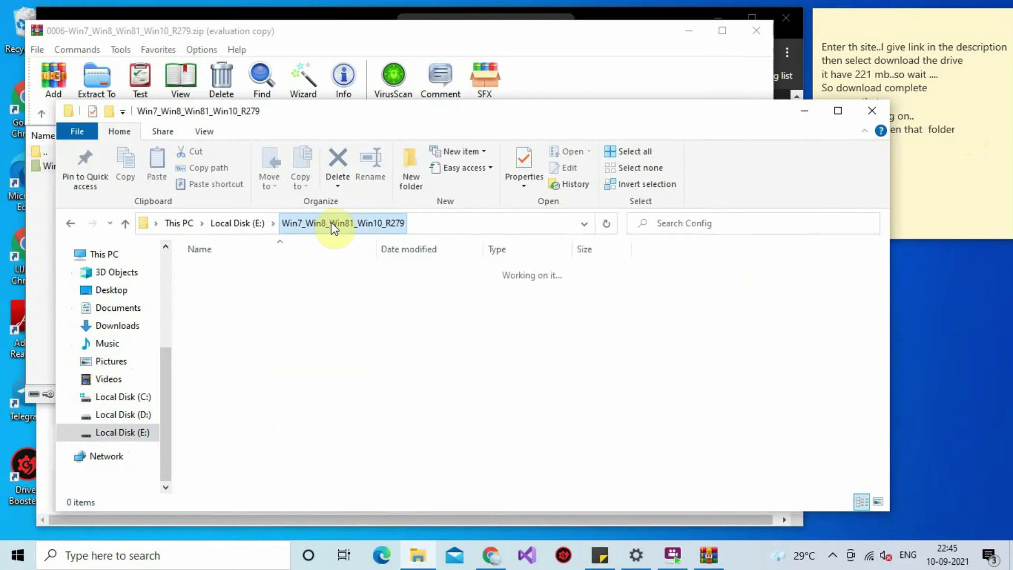
scroll(442, 445, down, 3)
scroll(442, 446, down, 5)
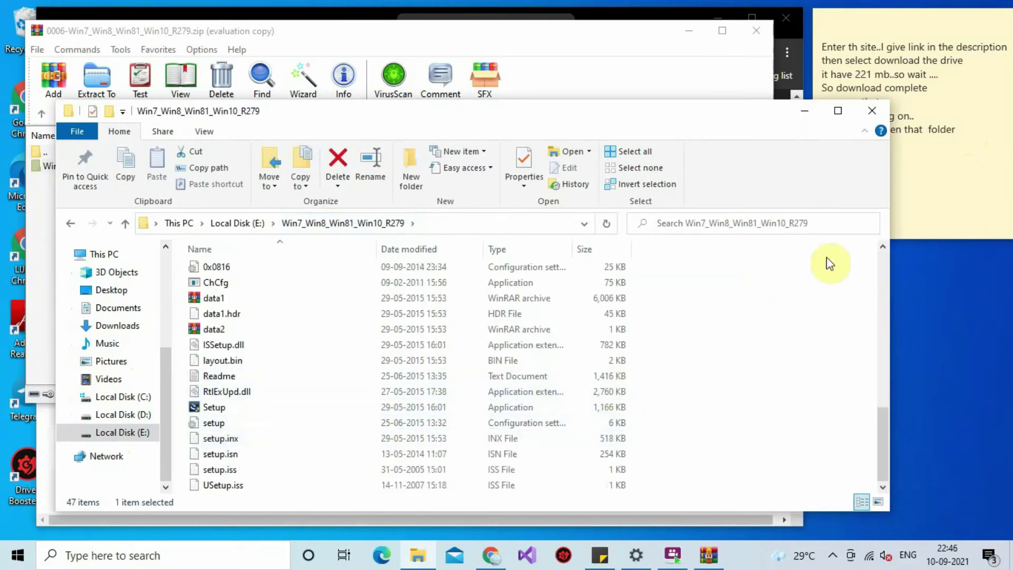
Step: Add the line "so open setup option" to the end of the sticky note
click(980, 130)
text(open e)
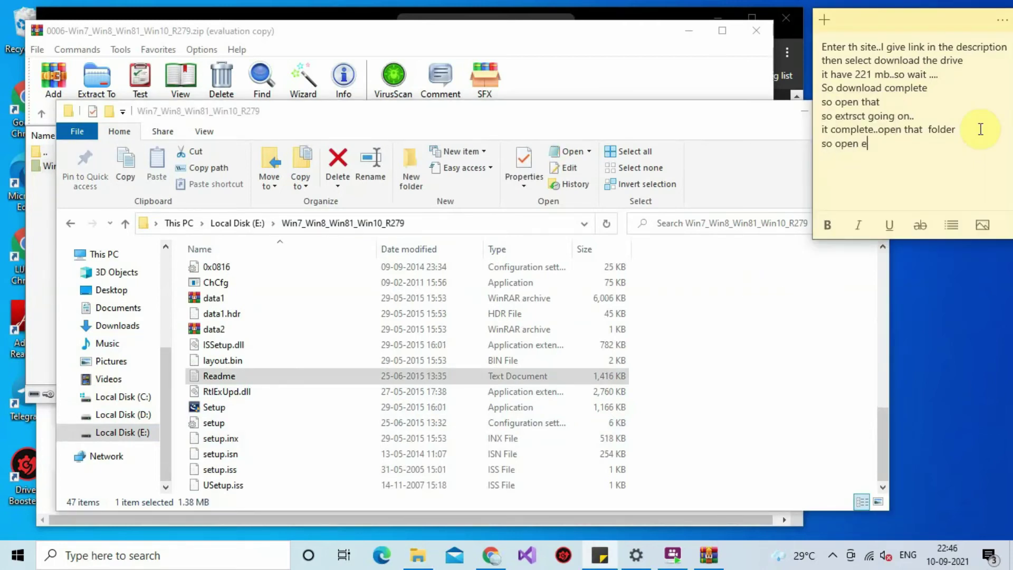
text(x)
key(BackSpace)
key(BackSpace)
text(setup op)
Step: Run the Setup application from the extracted folder and start installing the Realtek High Definition Audio Driver
click(262, 411)
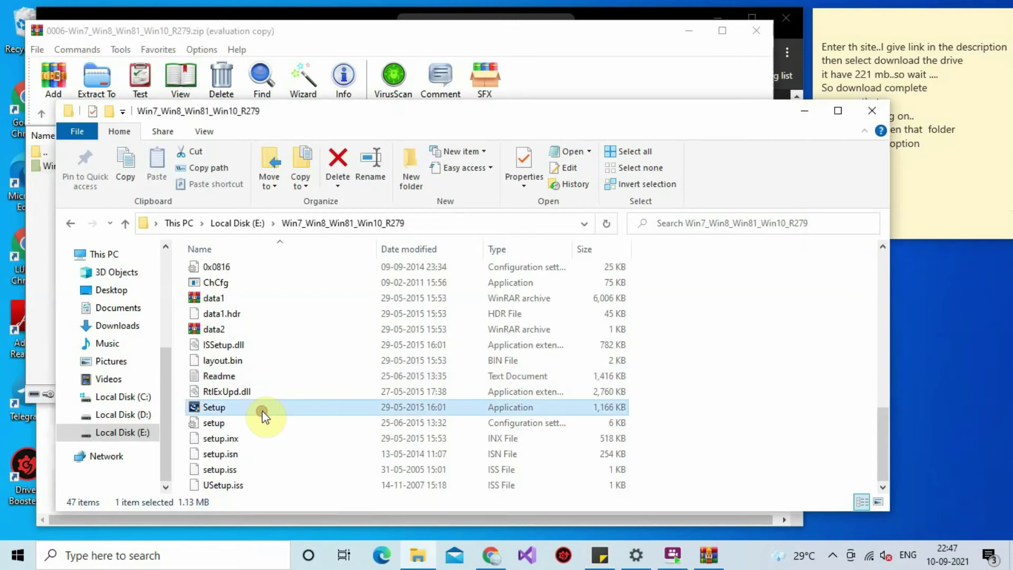
double_click(262, 414)
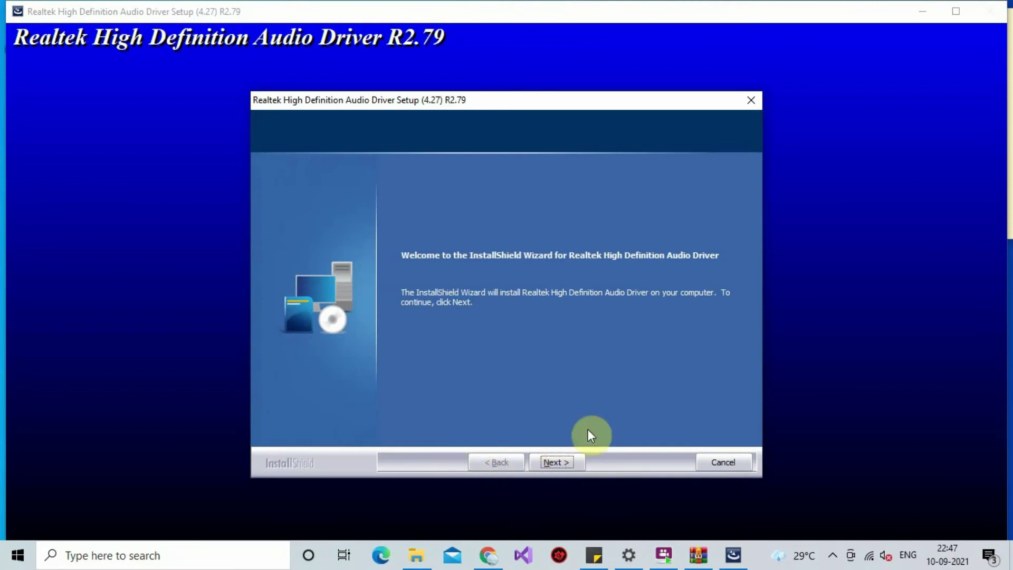
click(559, 463)
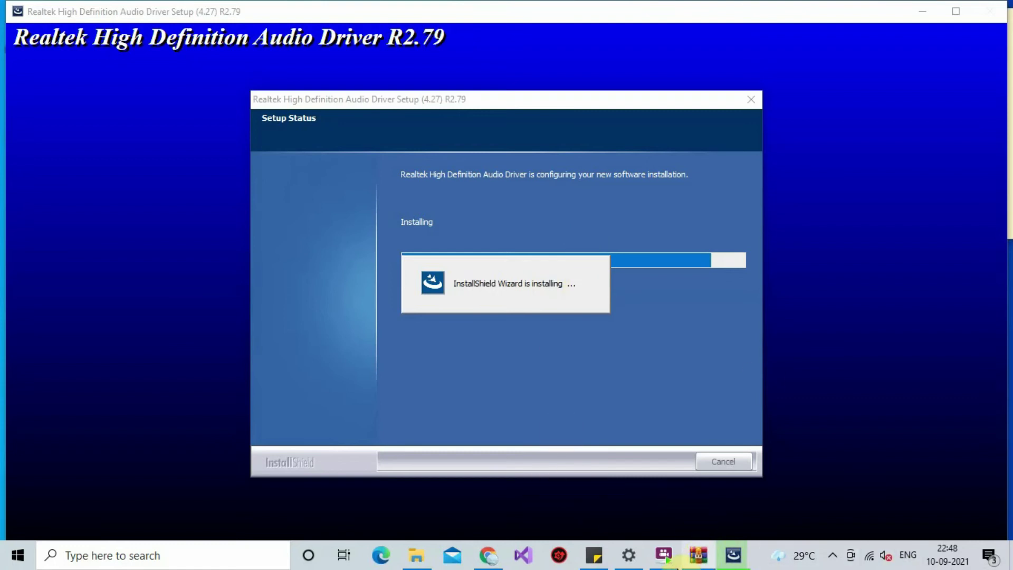
Step: Add the lines "wait for install" and "After that we RESTART system" to the end of the sticky note
click(594, 556)
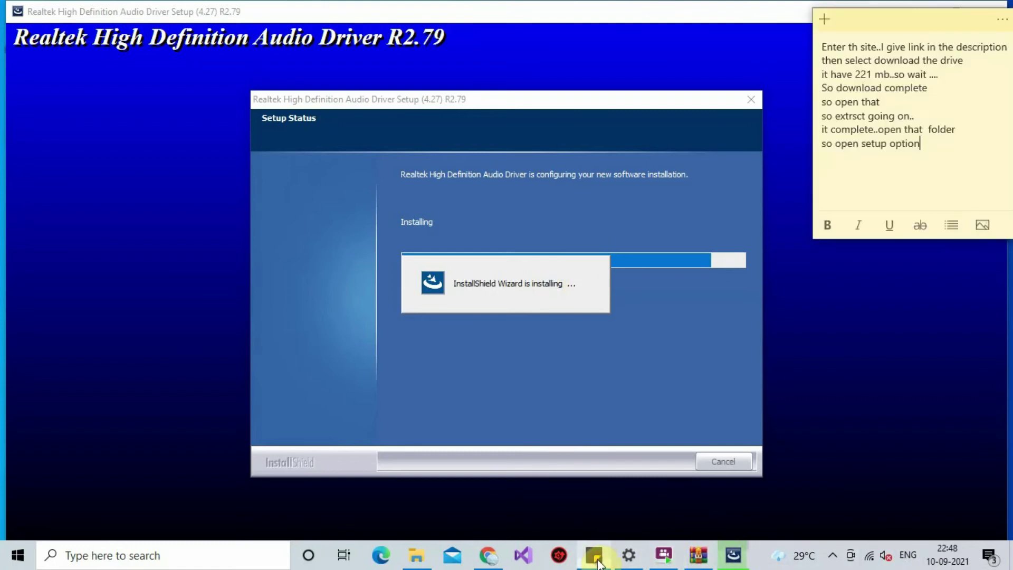
key(Return)
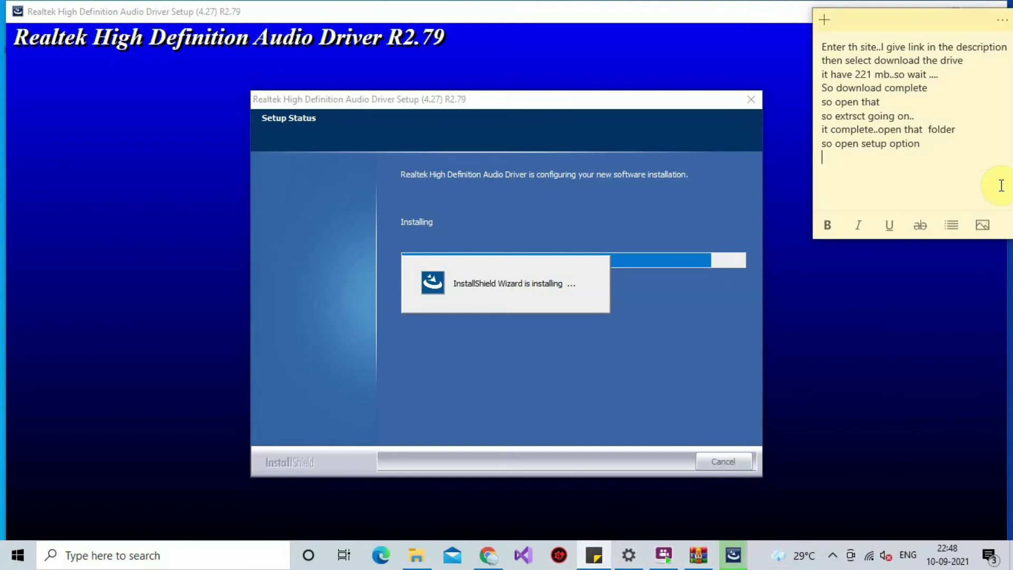
text(wait for install)
key(Return)
text(Afte)
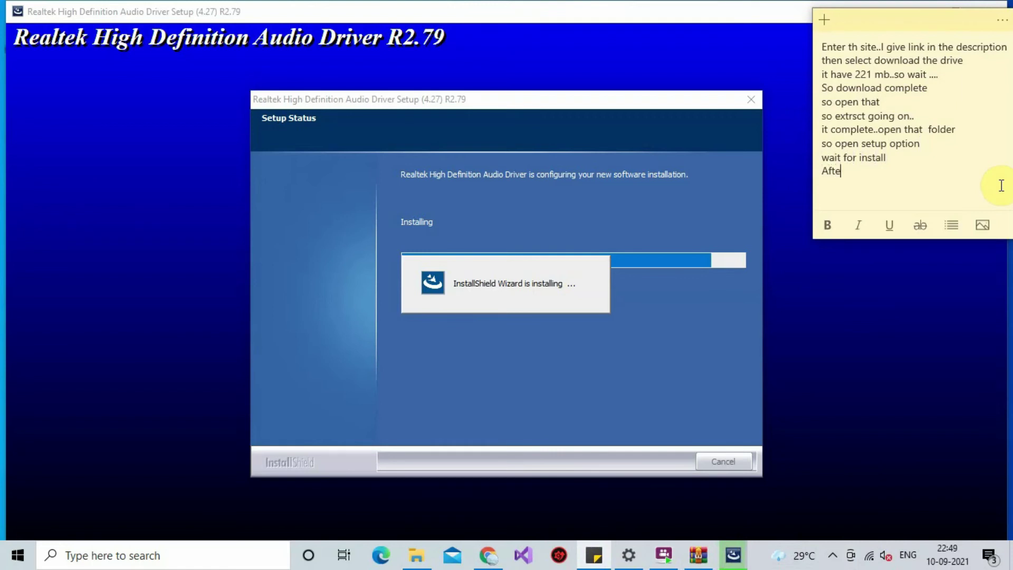
text(r that we RESTART )
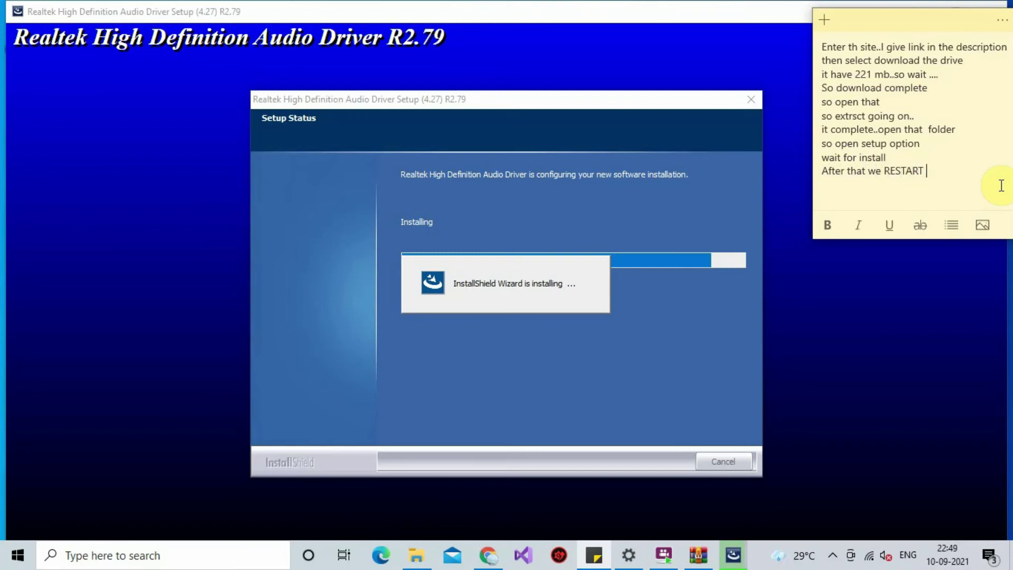
text(systen)
key(BackSpace)
text(m)
Step: Add the line "It take also some time" to the end of the sticky note
text(It tak)
text(e also)
text( somw)
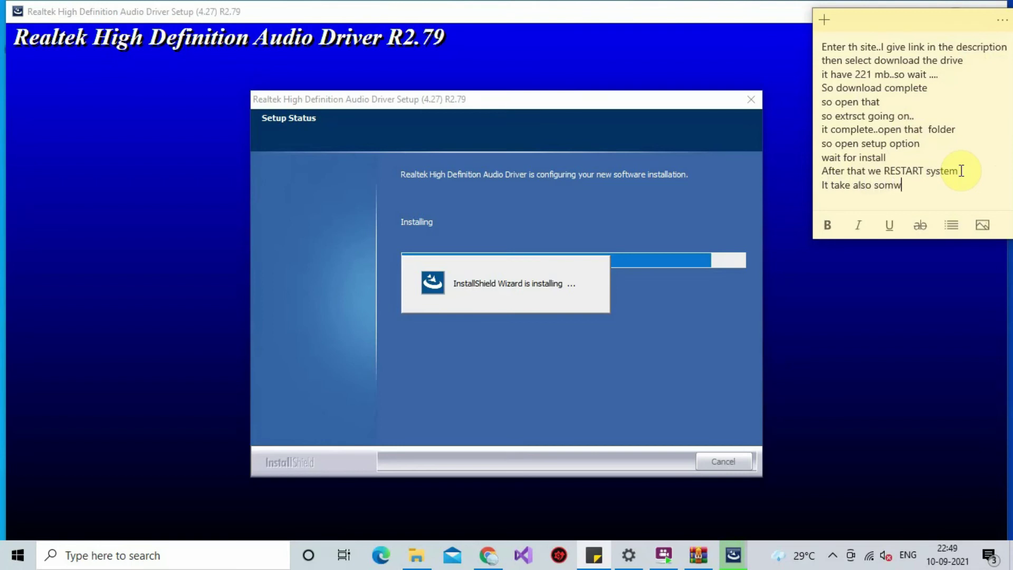
text(=e==)
key(BackSpace)
key(BackSpace)
key(BackSpace)
key(BackSpace)
key(BackSpace)
text(e time)
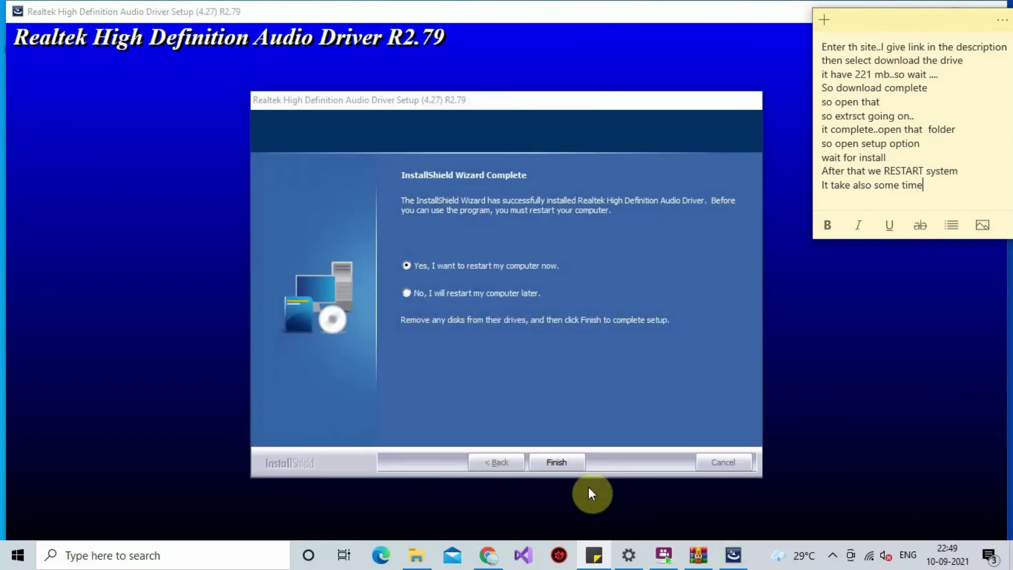
Step: Finish the Realtek driver setup with the option to restart the computer now
click(560, 465)
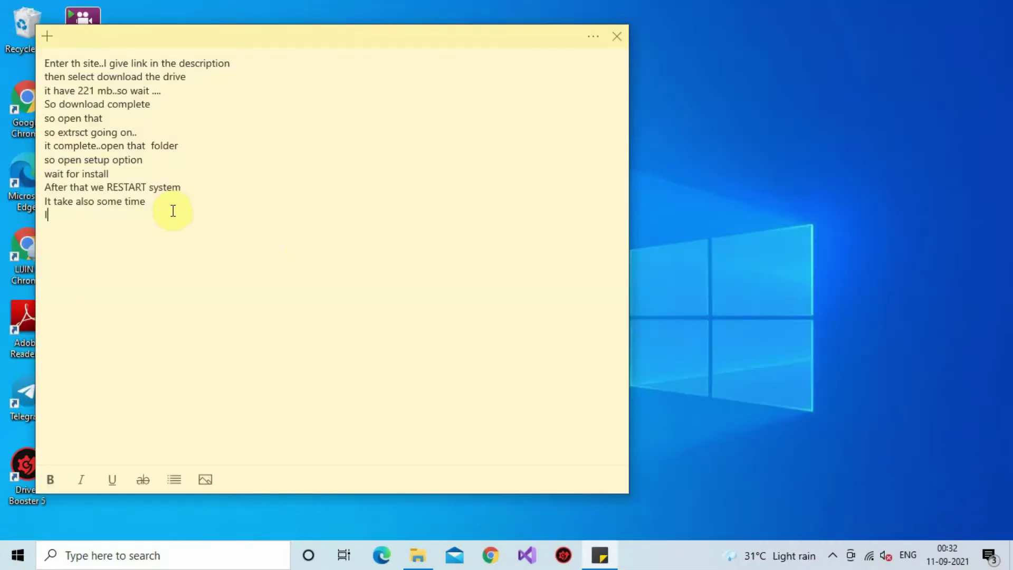
Step: Complete the sticky note's last line as "It restarted and move settings then sound"
text(t restarted and move settings then si)
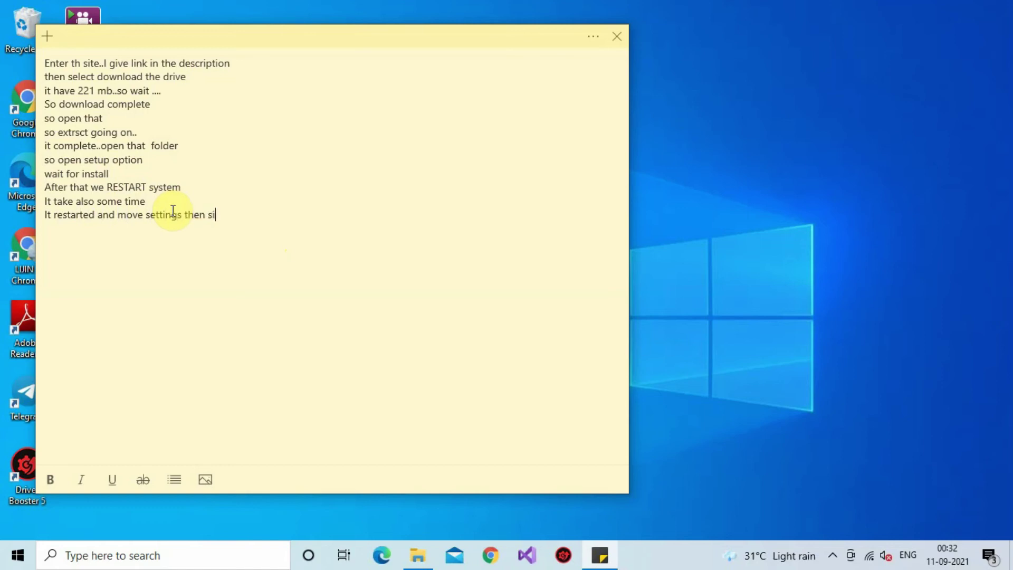
key(BackSpace)
text(ound)
Step: Open the system Sound settings in Windows Settings and check the output and input device sections
click(10, 562)
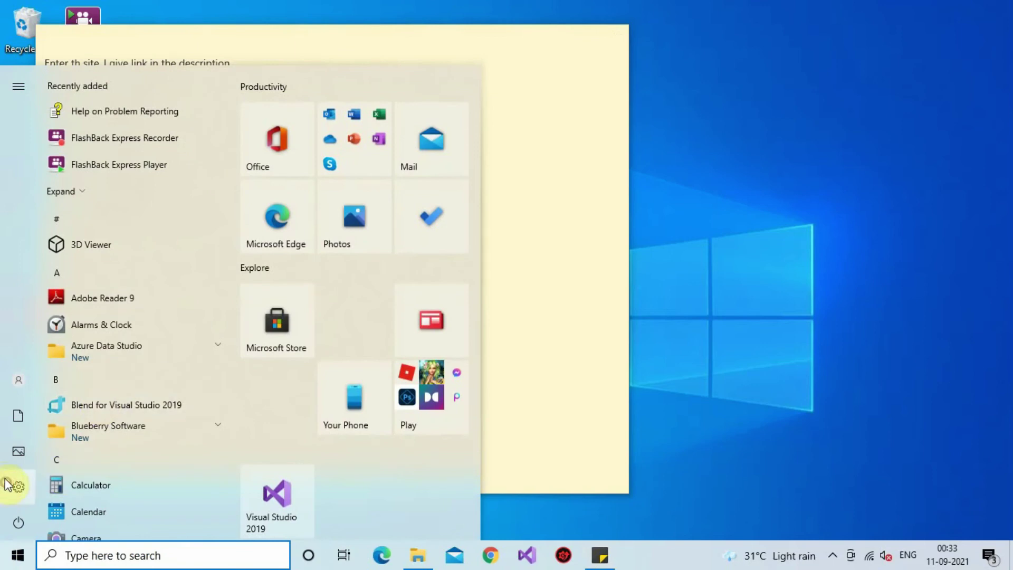
click(16, 486)
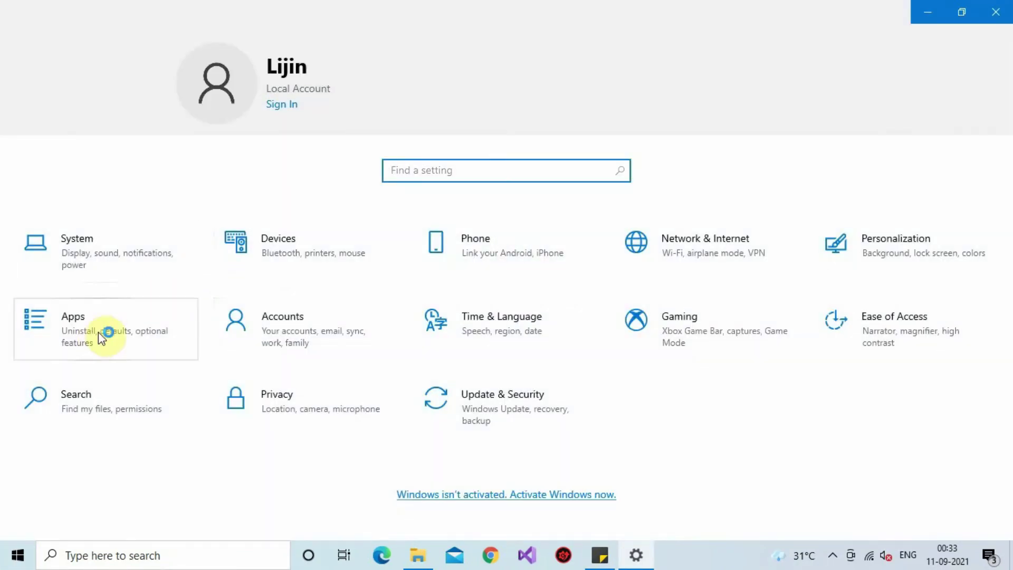
click(111, 270)
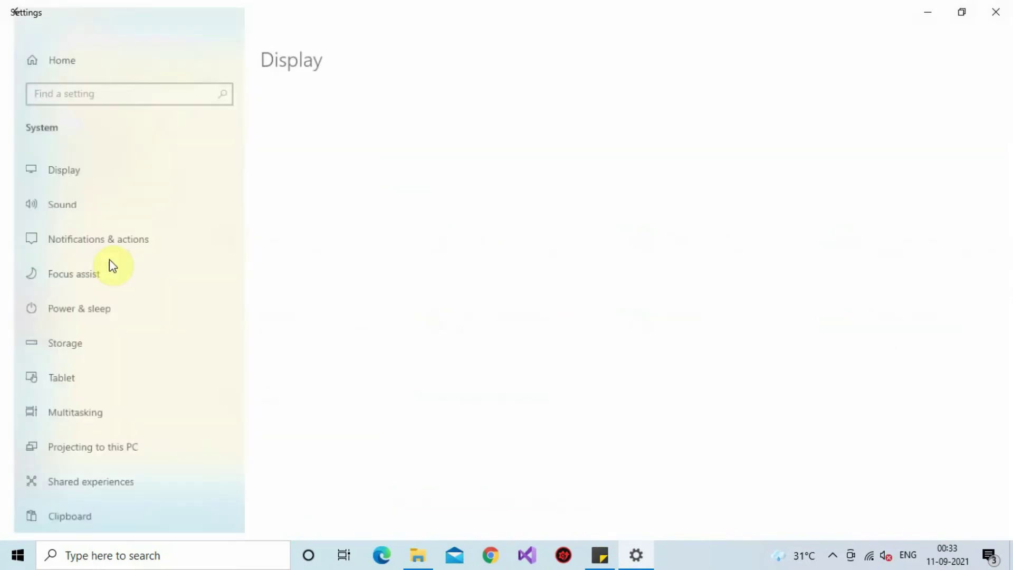
click(73, 199)
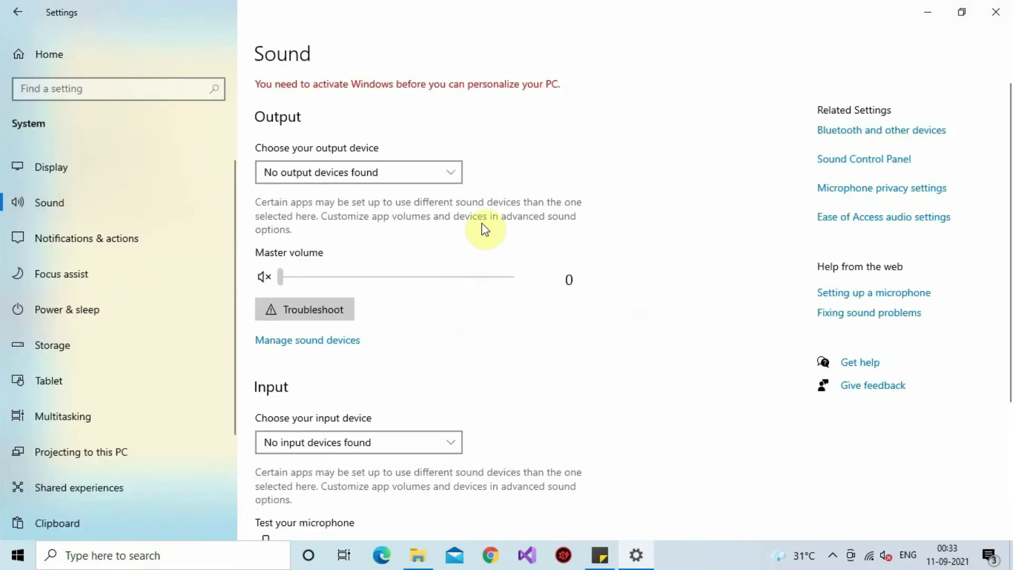
scroll(418, 378, down, 1)
scroll(418, 378, down, 2)
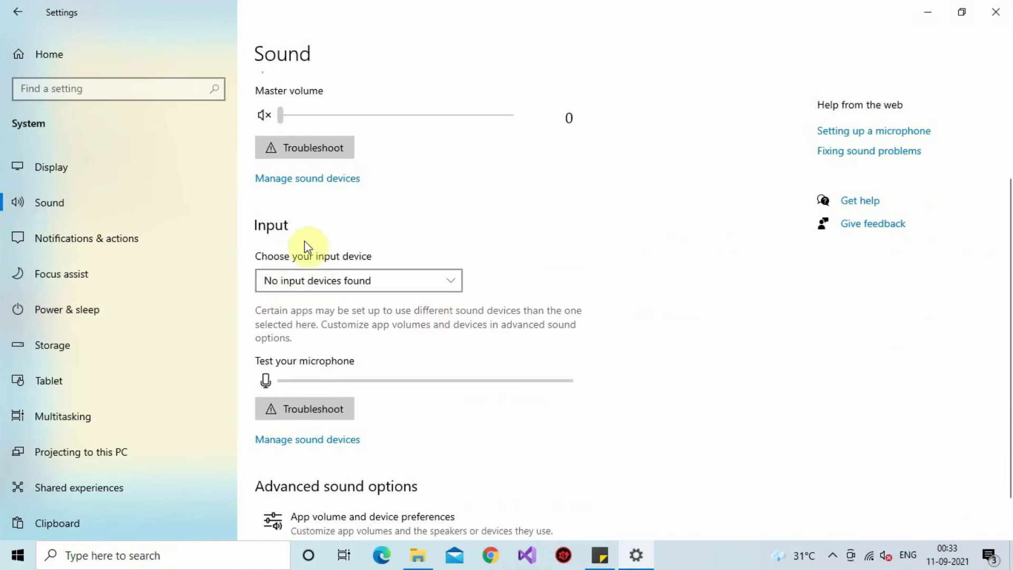
scroll(351, 420, down, 1)
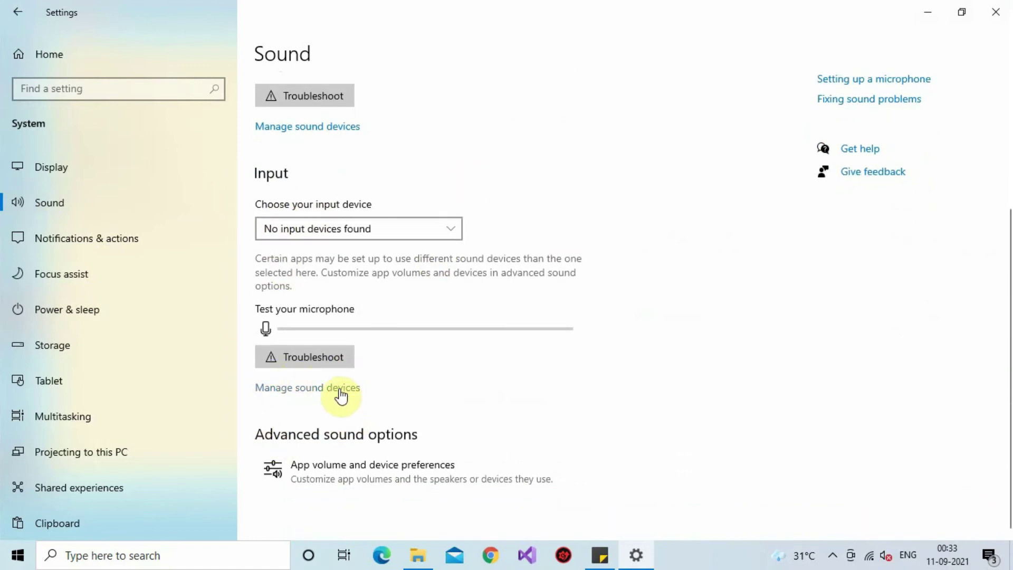
Step: Enable the Stereo Mix input device under Manage sound devices and return to the Sound settings
click(300, 388)
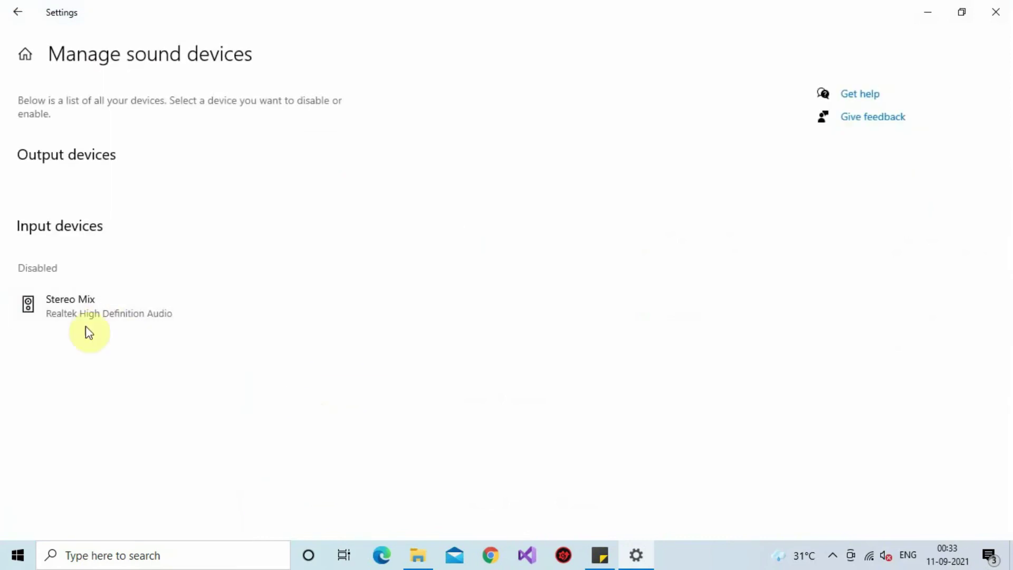
click(58, 300)
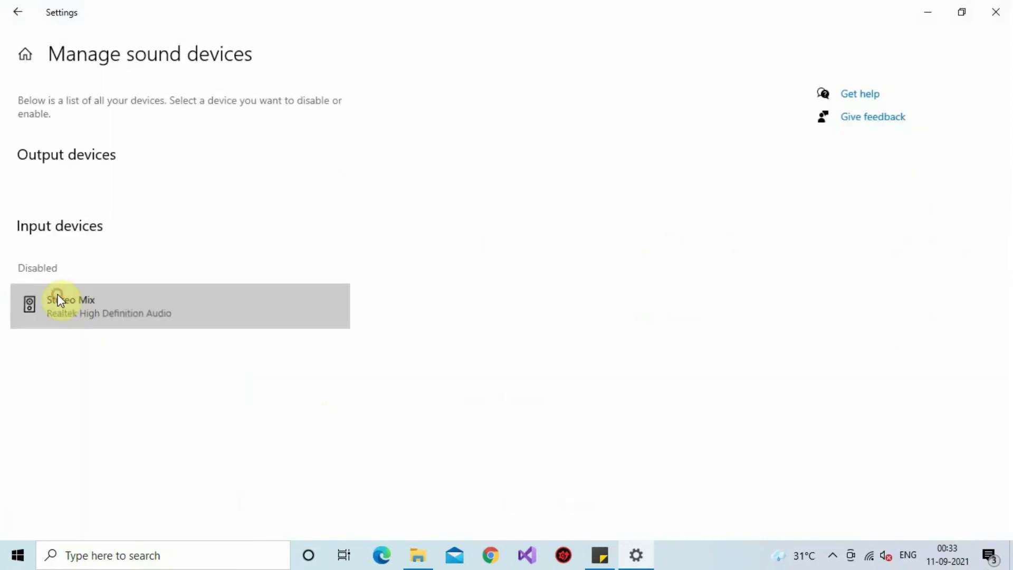
click(58, 345)
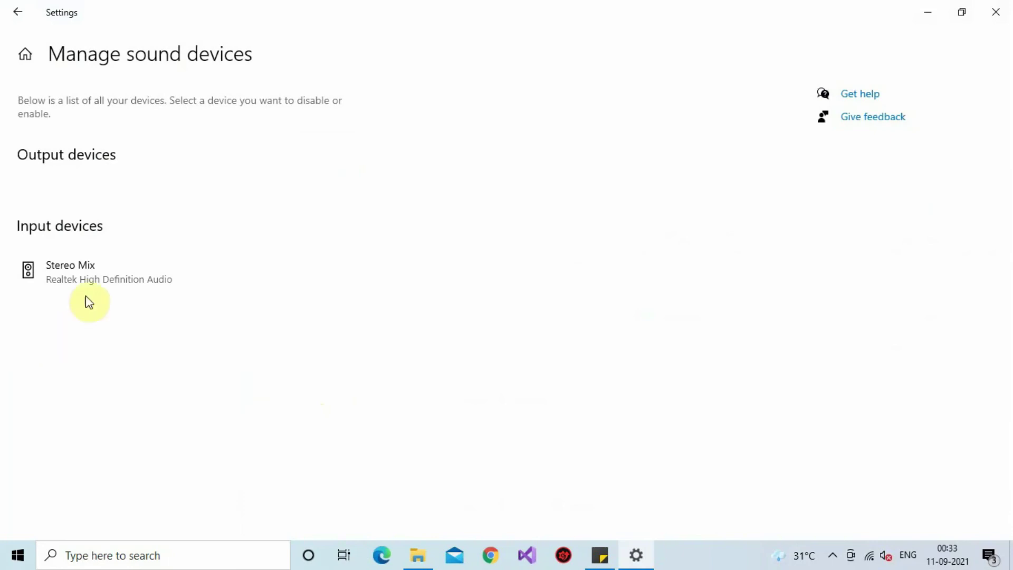
click(104, 288)
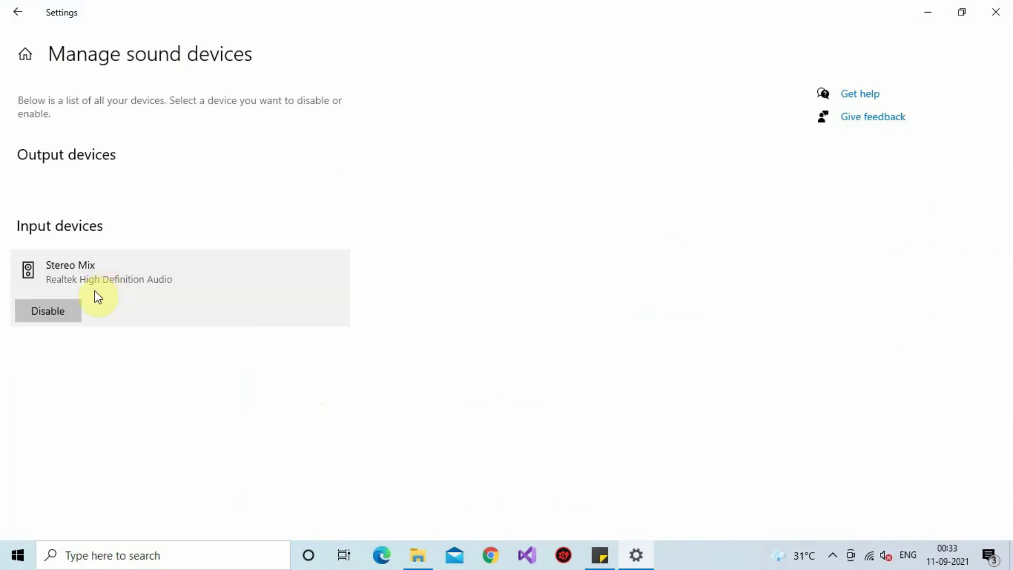
click(16, 7)
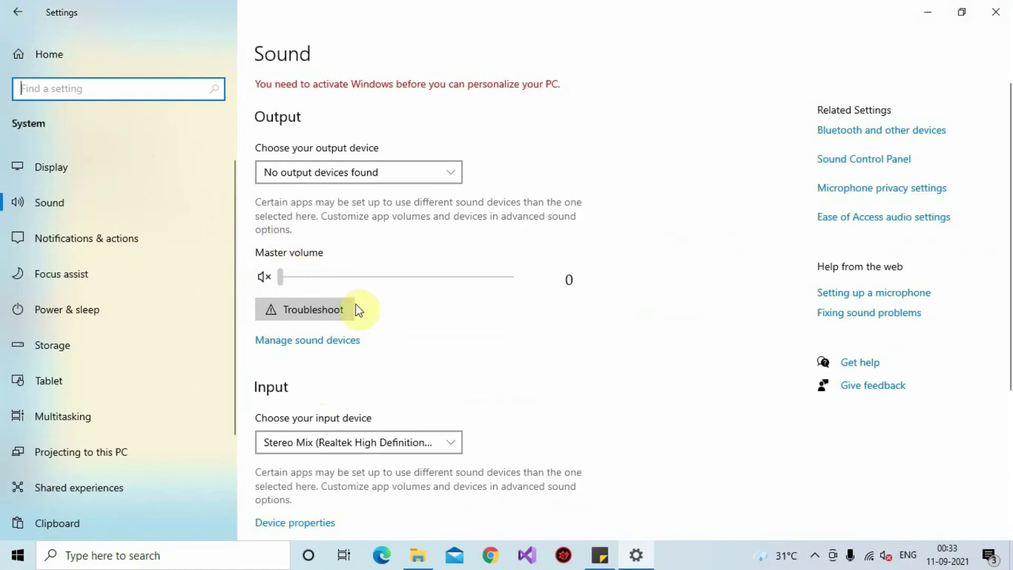
Step: Start a test of the Stereo Mix input in its device properties, set its volume to 100 and return to the Sound settings
scroll(422, 396, down, 5)
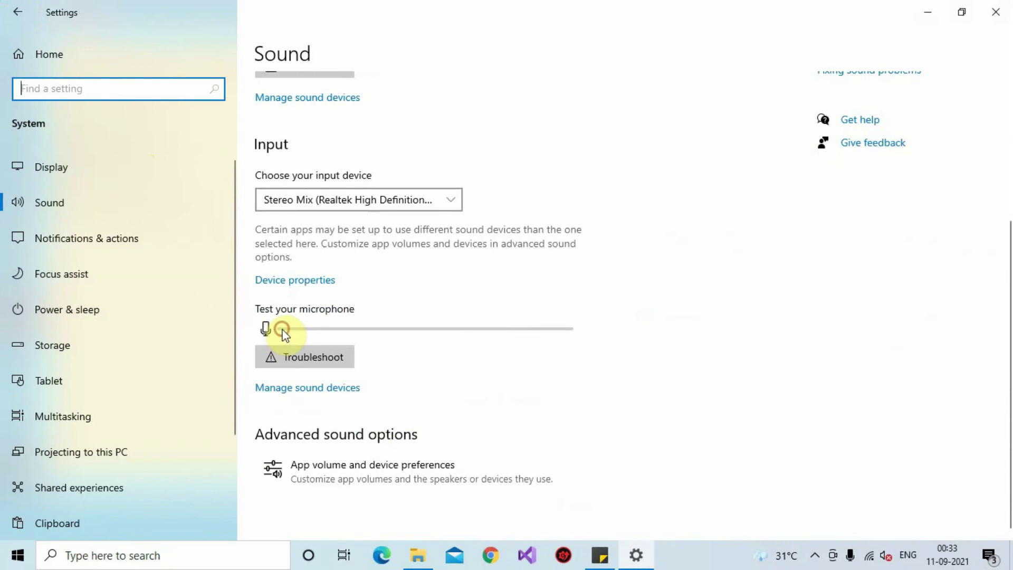
click(330, 327)
click(317, 285)
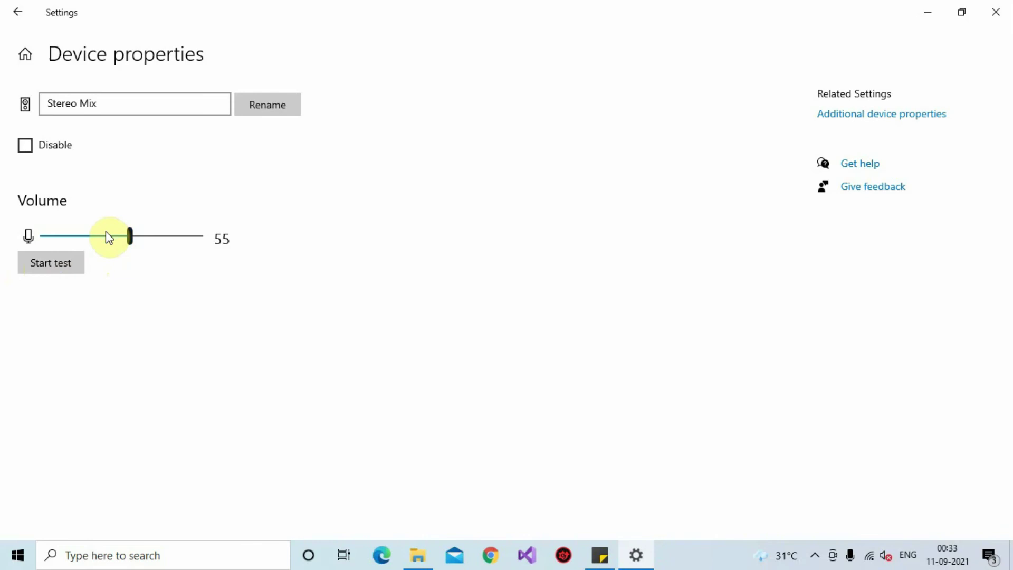
click(79, 274)
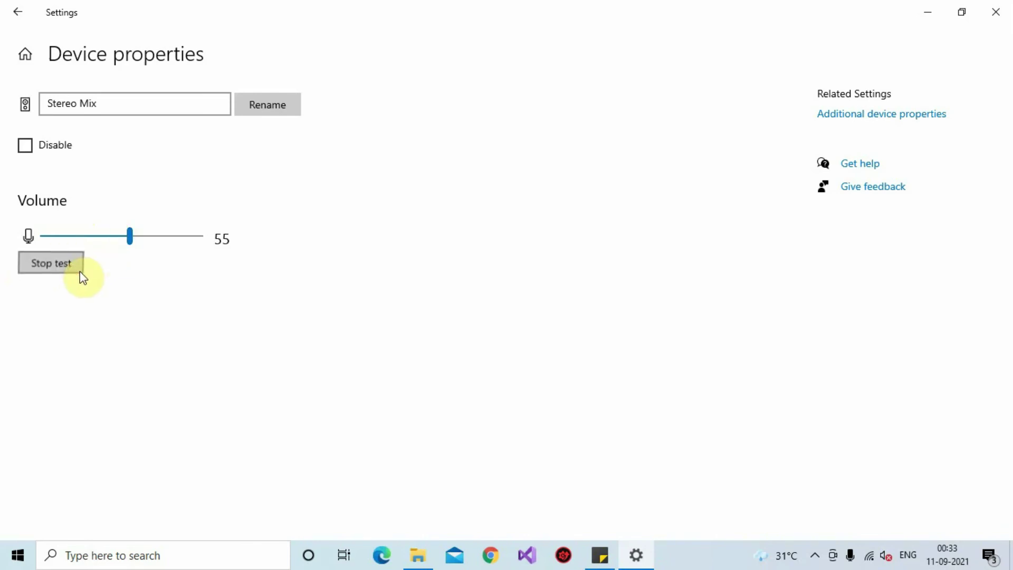
drag(131, 236, 203, 239)
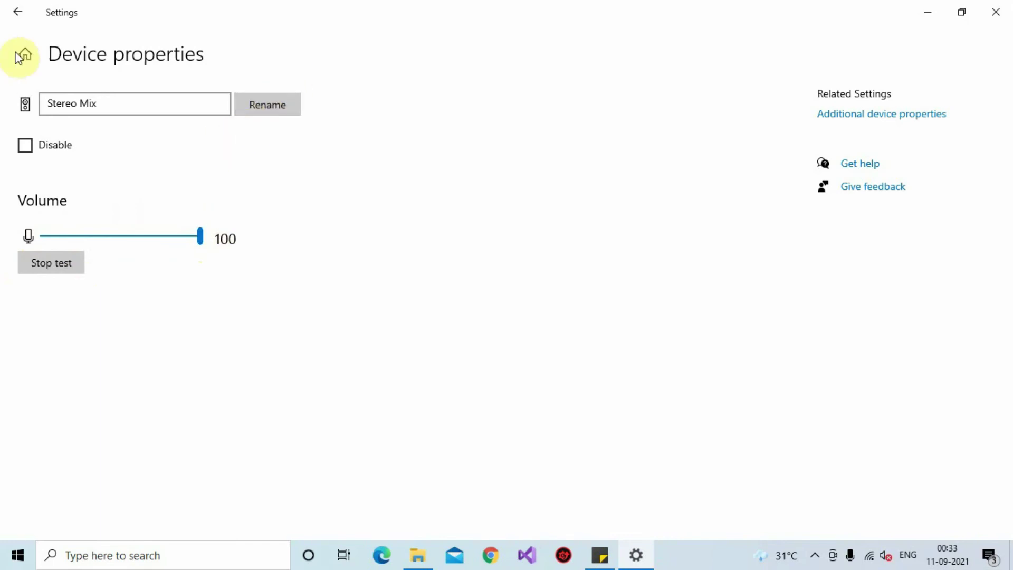
click(21, 17)
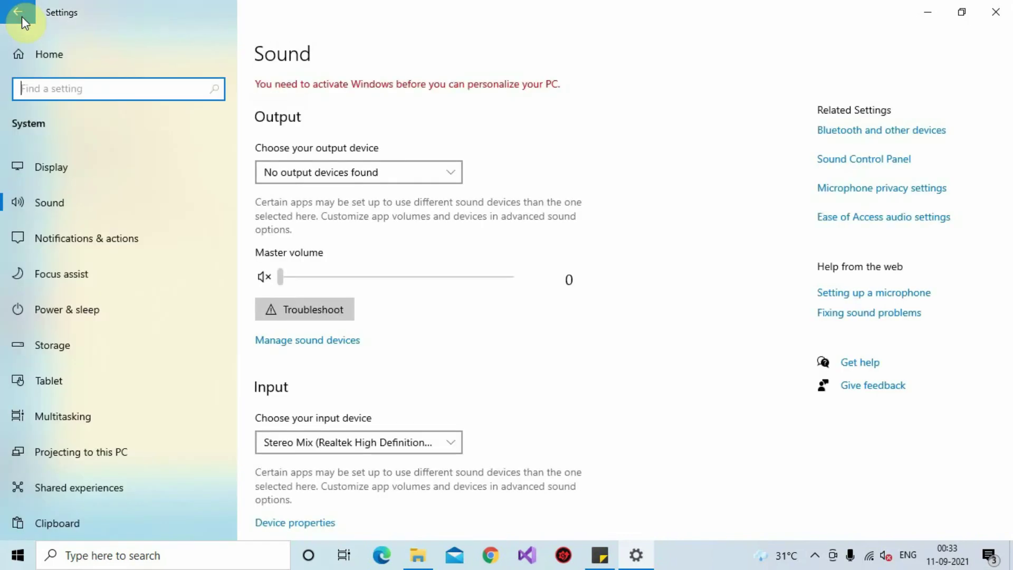
Step: Reset the app volume and device preferences to the Microsoft recommended defaults
scroll(443, 252, down, 3)
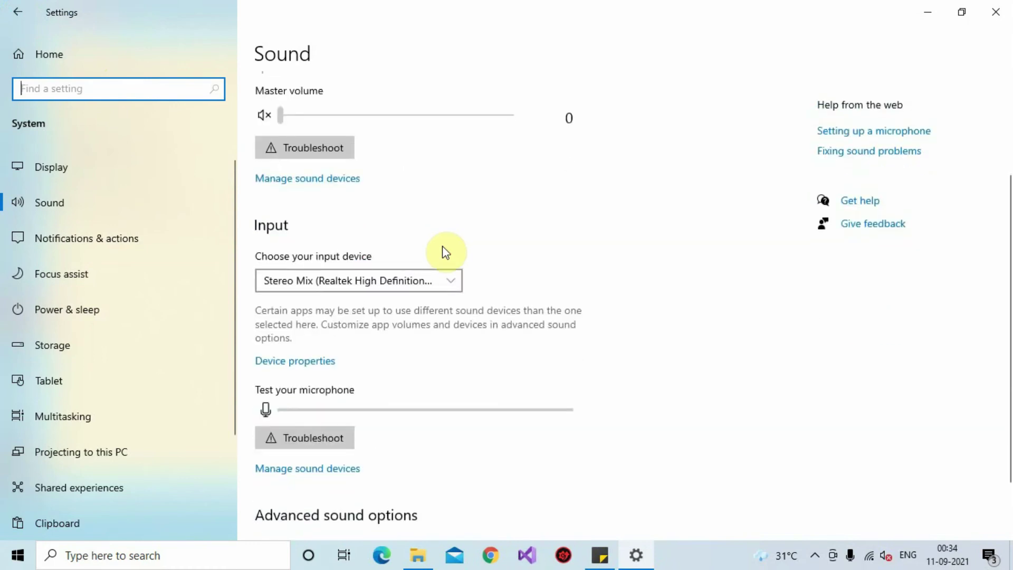
scroll(443, 252, down, 2)
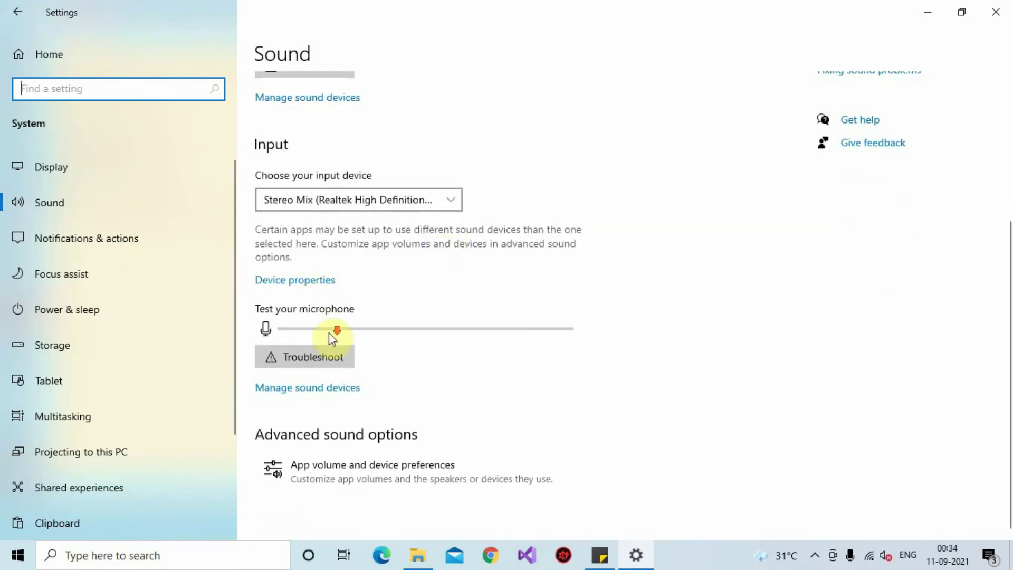
click(366, 478)
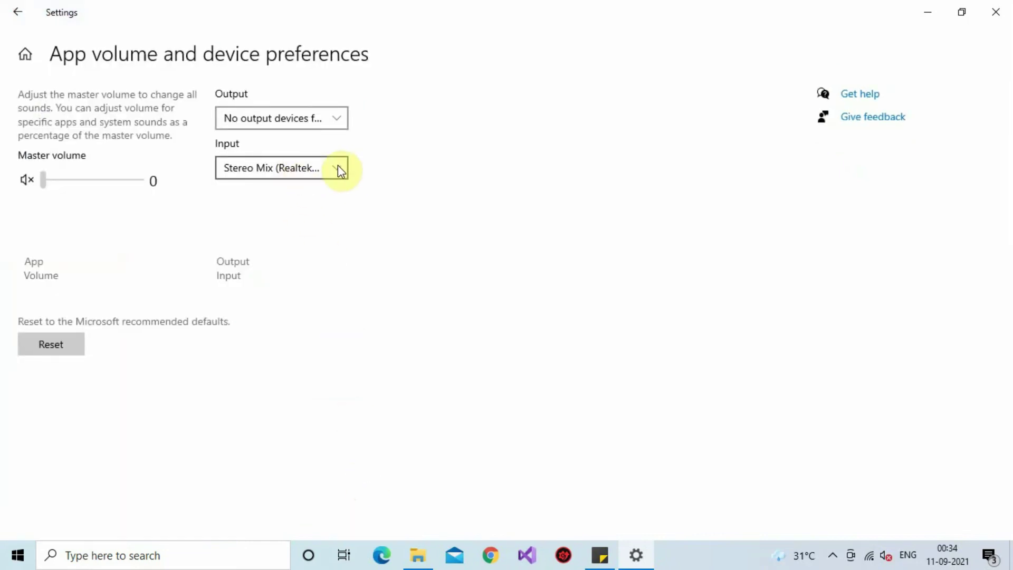
click(42, 344)
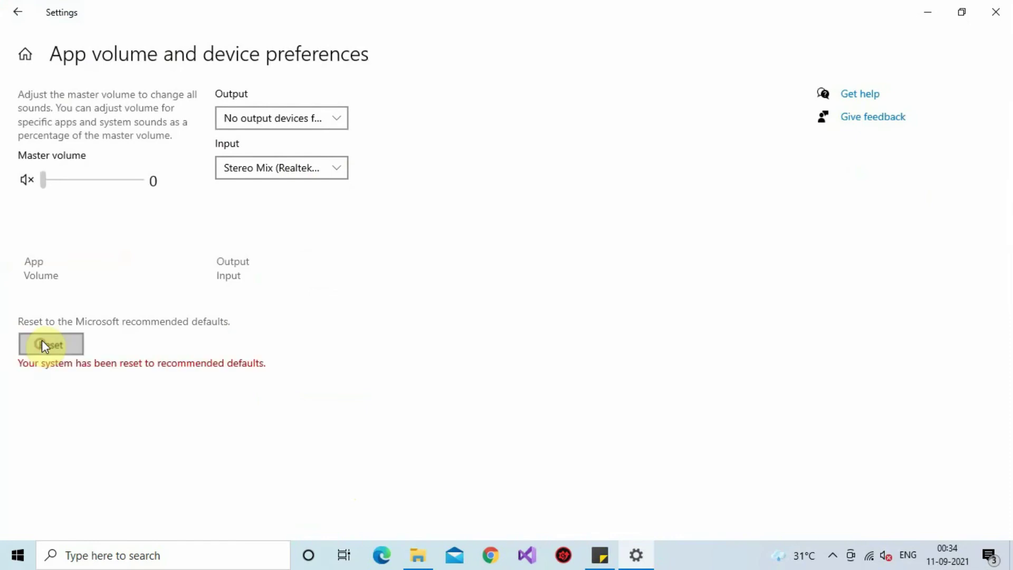
Step: Check the input device choice and try adjusting the master volume in the app volume preferences, and return to the Sound settings
click(330, 168)
click(328, 166)
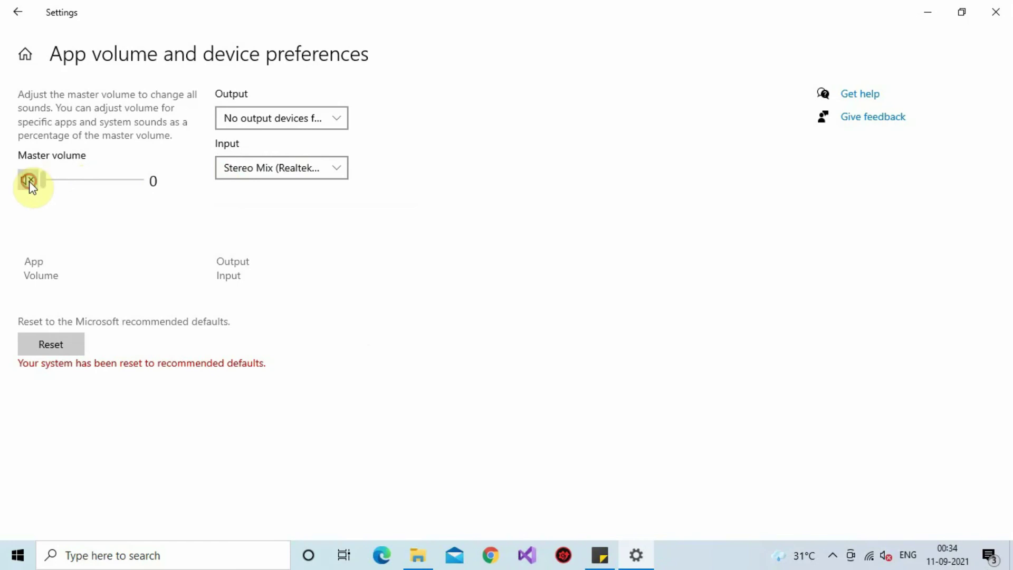
click(99, 178)
click(14, 12)
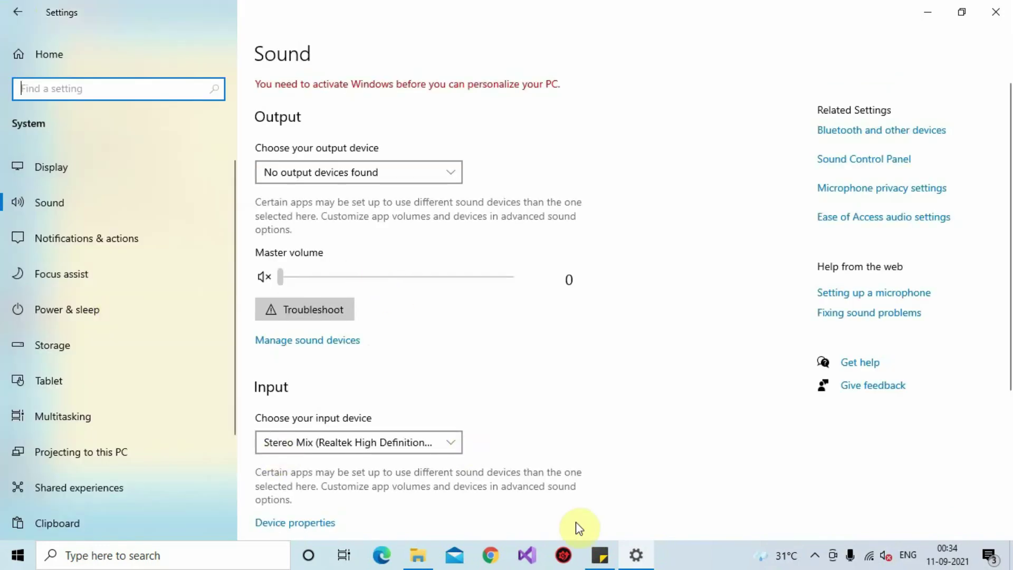
click(492, 556)
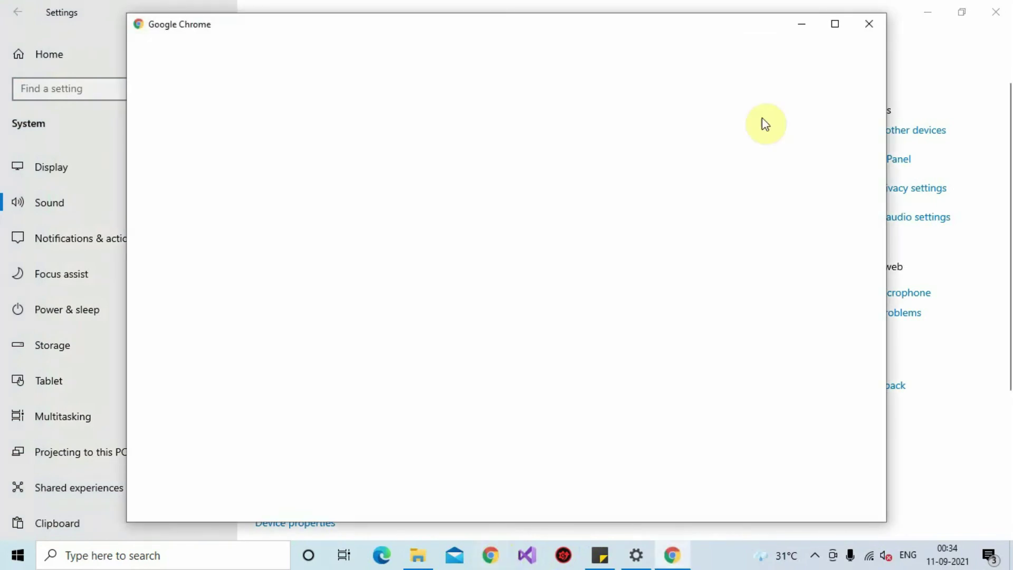
click(875, 25)
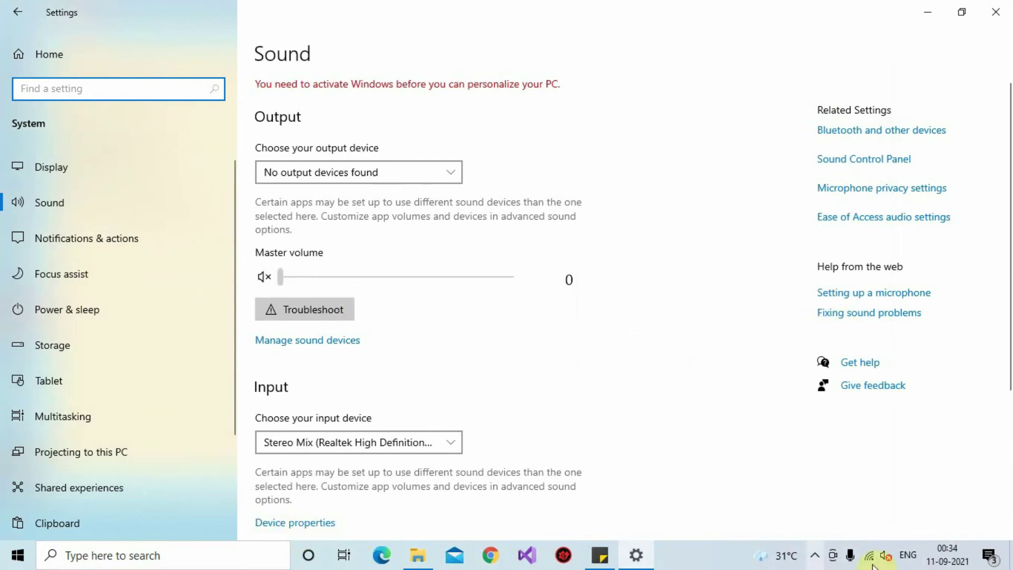
click(760, 566)
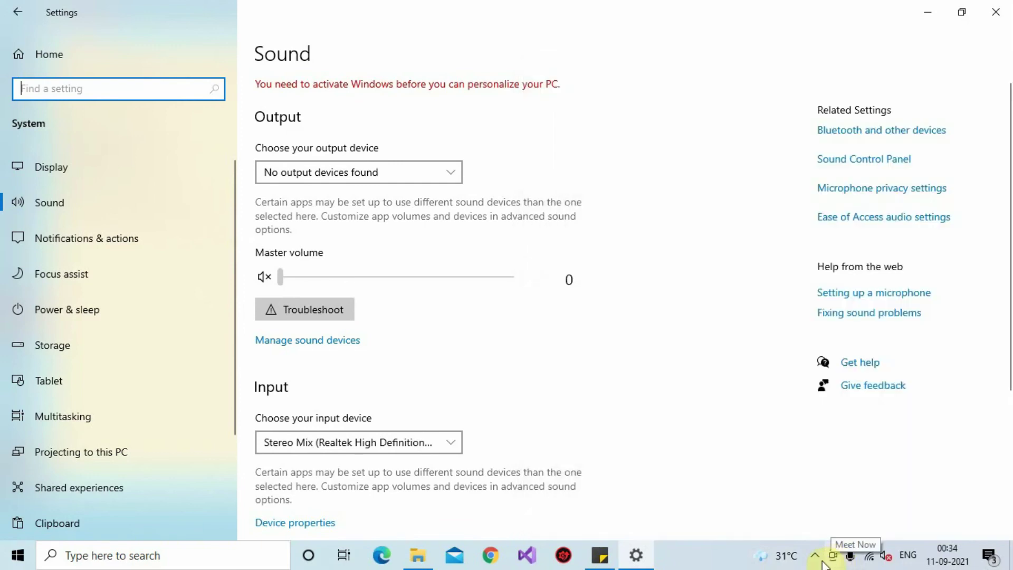
Step: Stop the running screen recording through the recorder's background icon
click(815, 554)
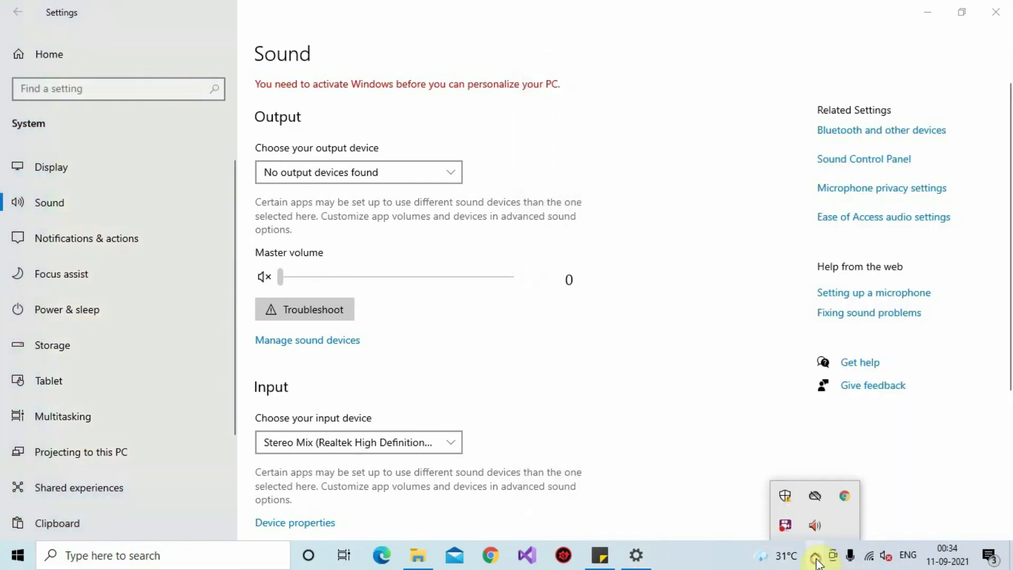
right_click(786, 526)
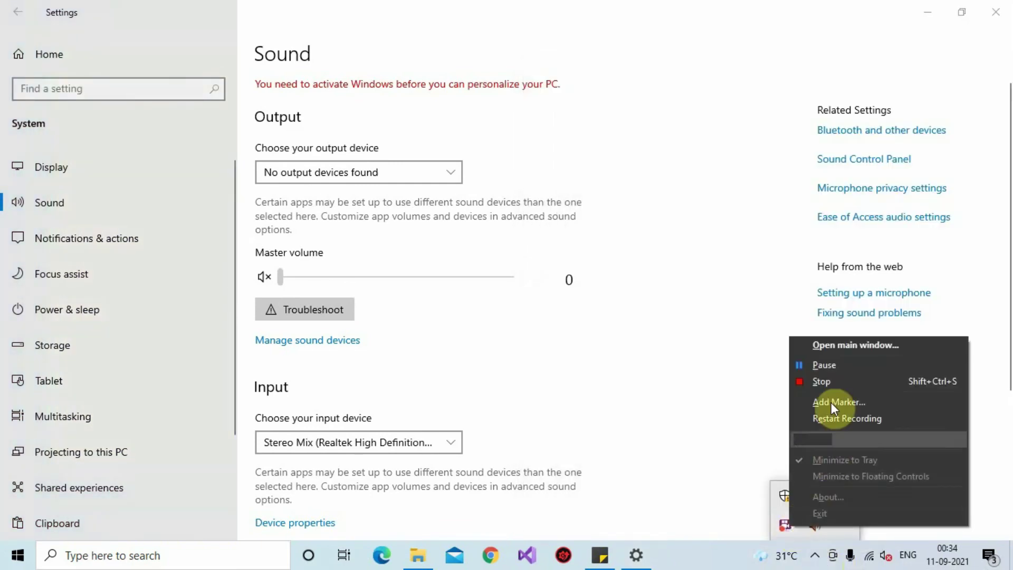
click(835, 382)
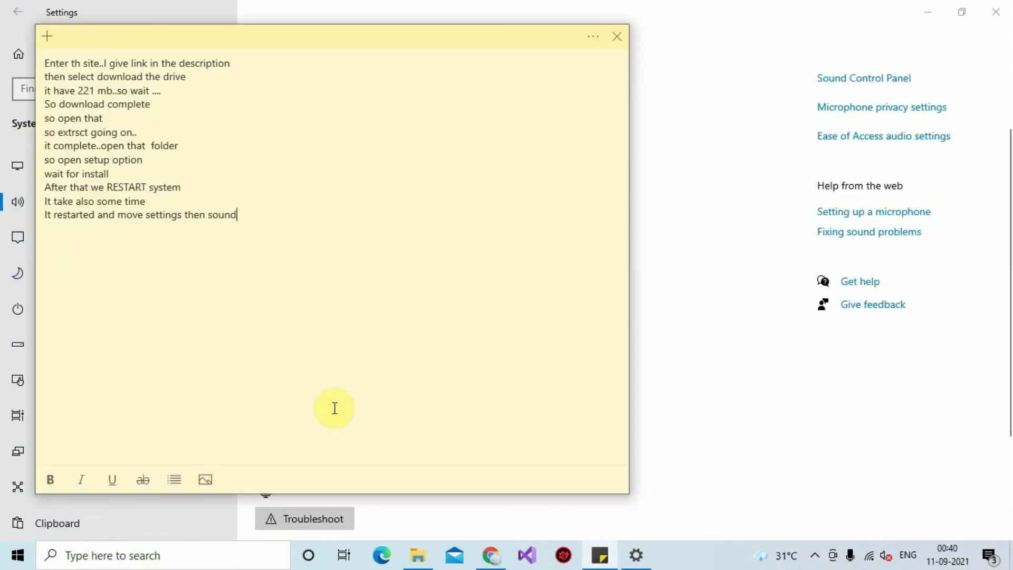
Step: Add the line "so Now the issue is solvd we can see that input device name is shown..so" to the sticky note
text(so Now the issue is solve)
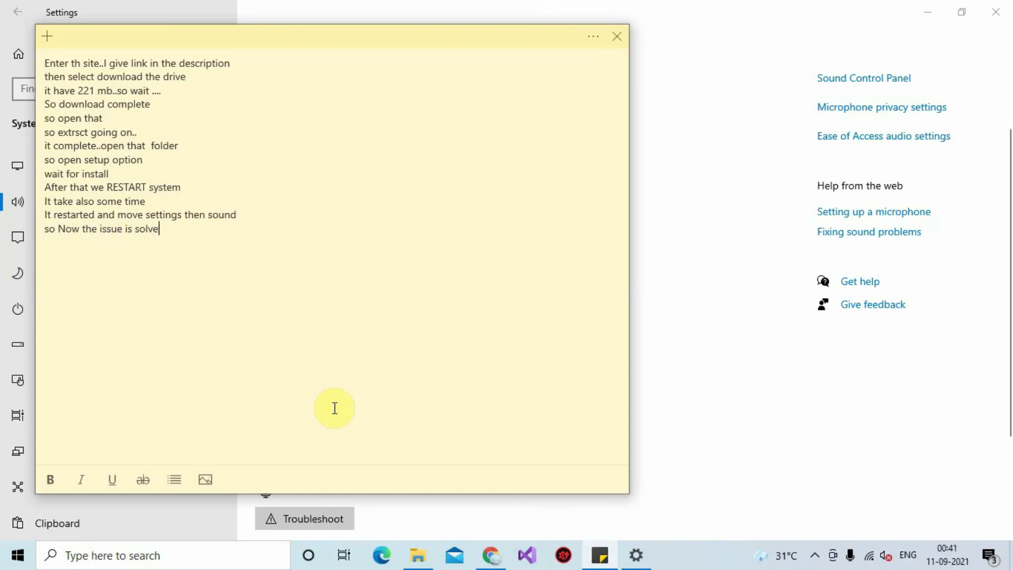
key(BackSpace)
text(d we can see thev)
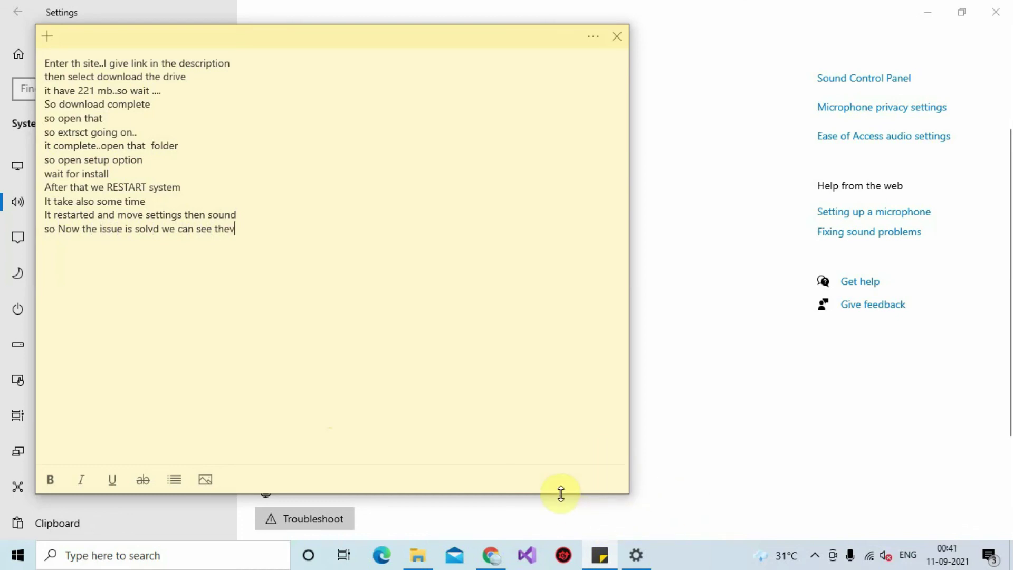
text(a)
key(BackSpace)
key(BackSpace)
key(BackSpace)
text(at)
click(774, 468)
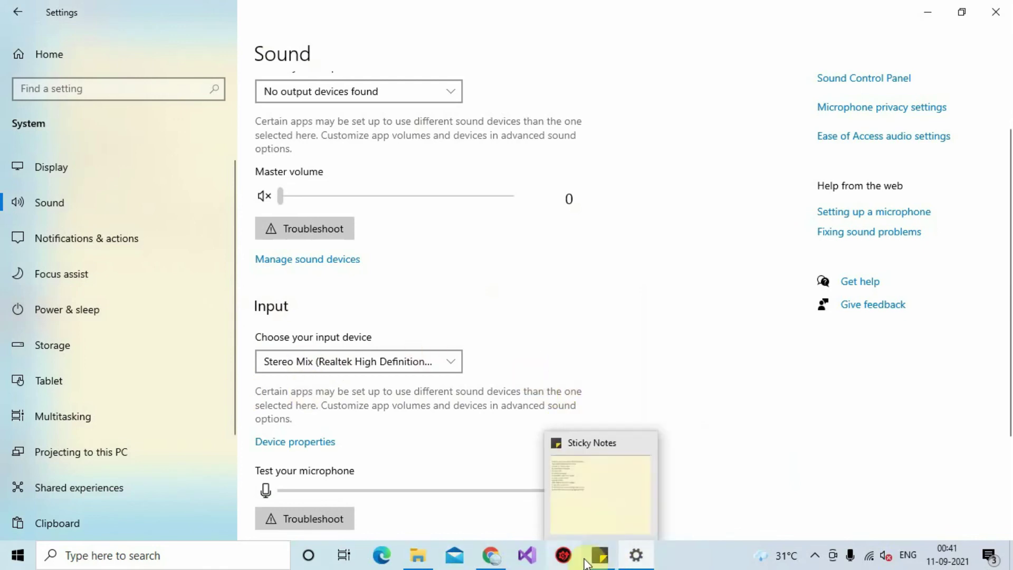
click(600, 554)
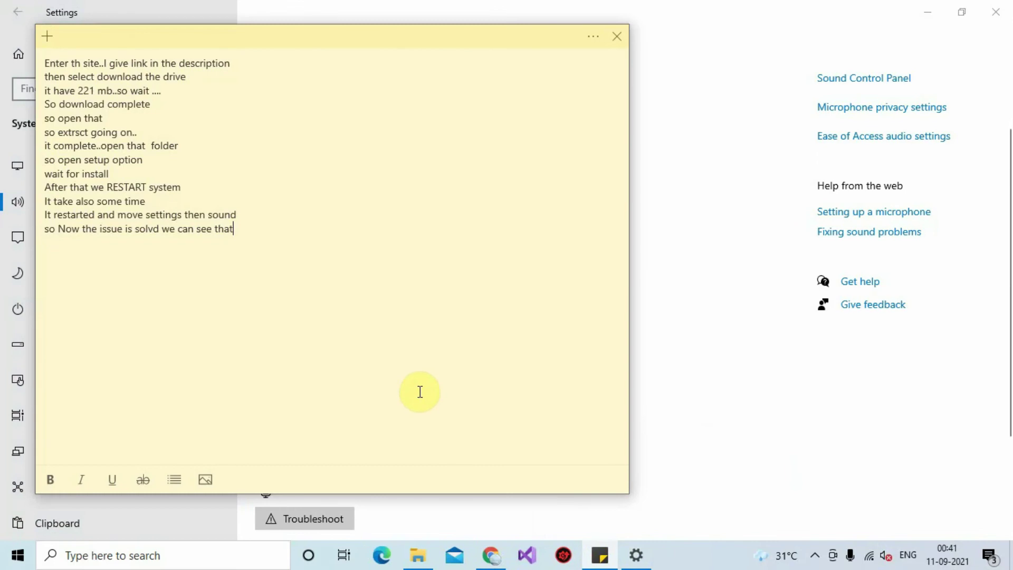
text(input device name is sh)
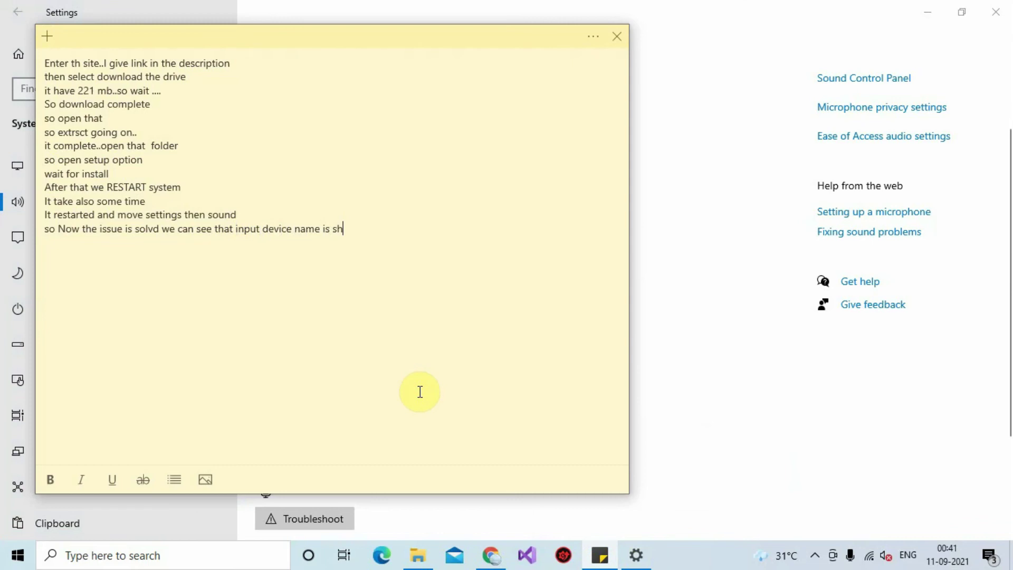
text(own..s)
Step: Add the line "Next we solve that output device not found problem.." to the sticky note, checking the device names in the Sound settings
text(N)
text(ext )
text(w)
text(e solv)
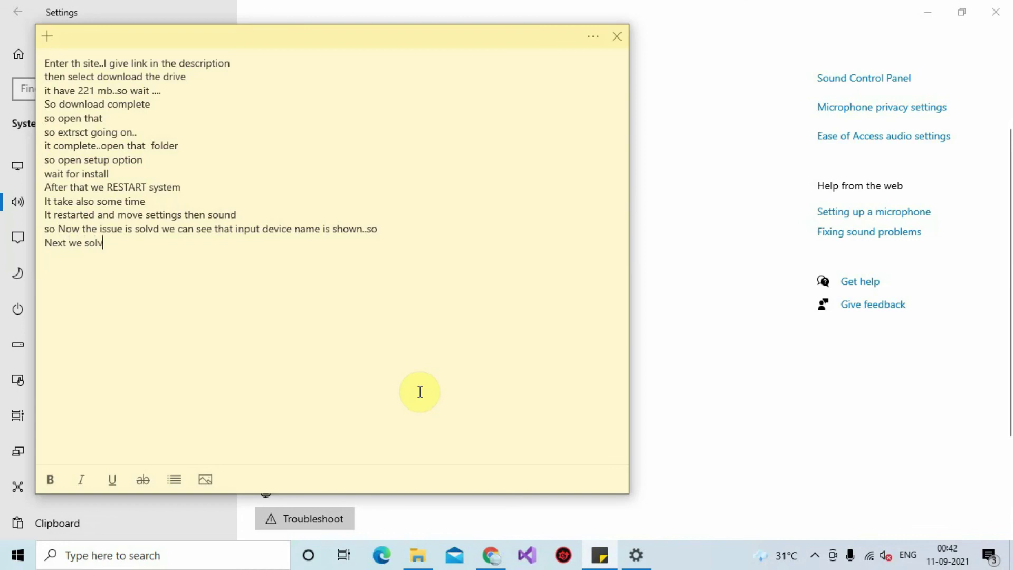
text(e that)
click(657, 447)
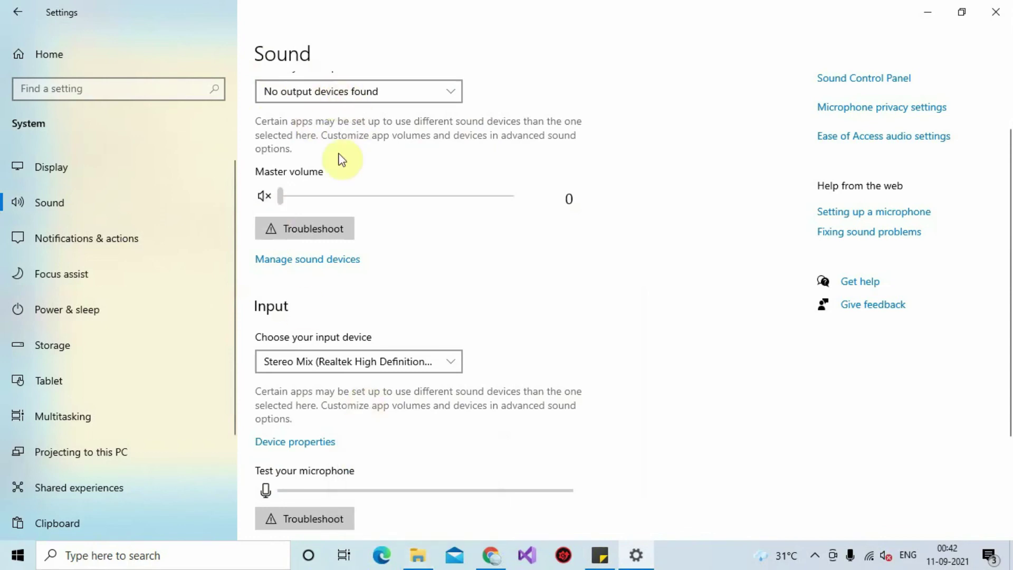
scroll(434, 406, down, 3)
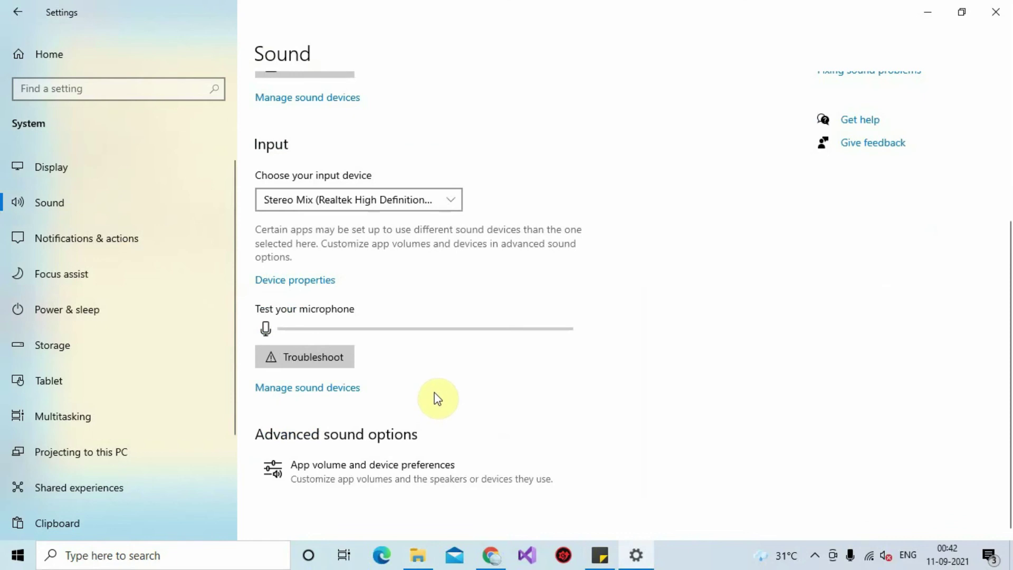
scroll(438, 398, up, 5)
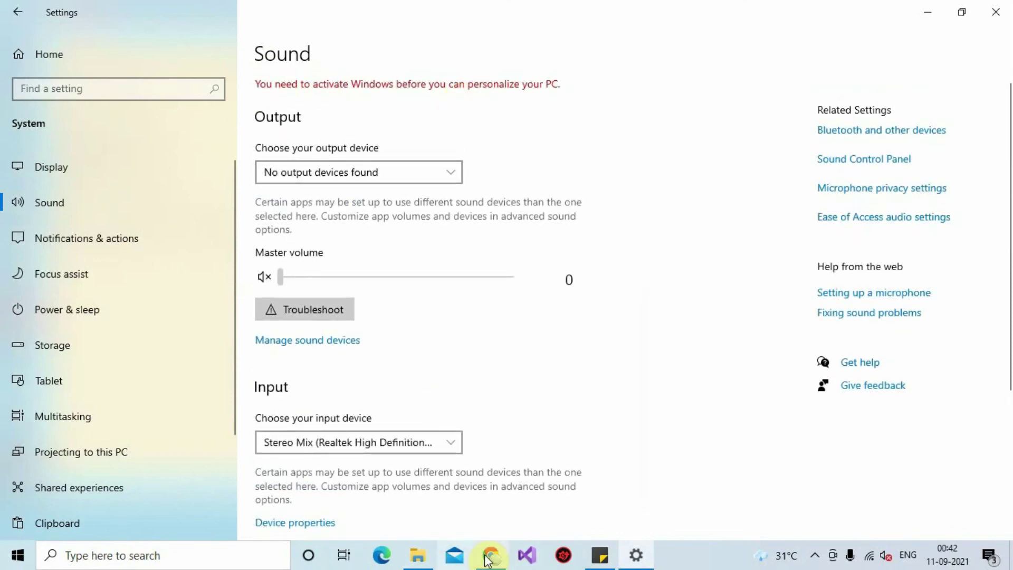
click(592, 564)
text(output device n)
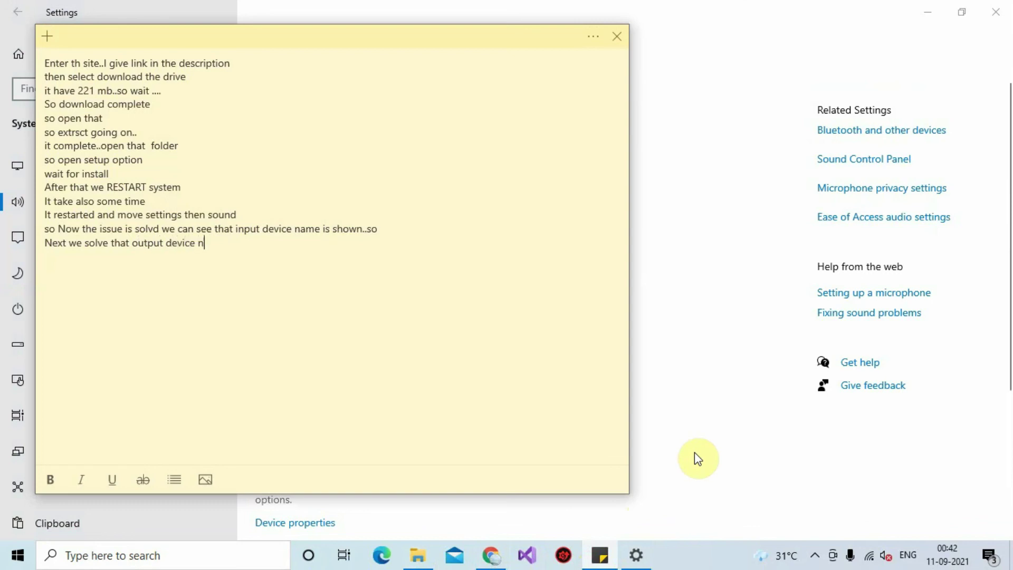
text(ot found )
text(prob)
text(lem)
Step: Finish the sticky note with the closing line "STAY WITH US"
text(TAY)
text( W)
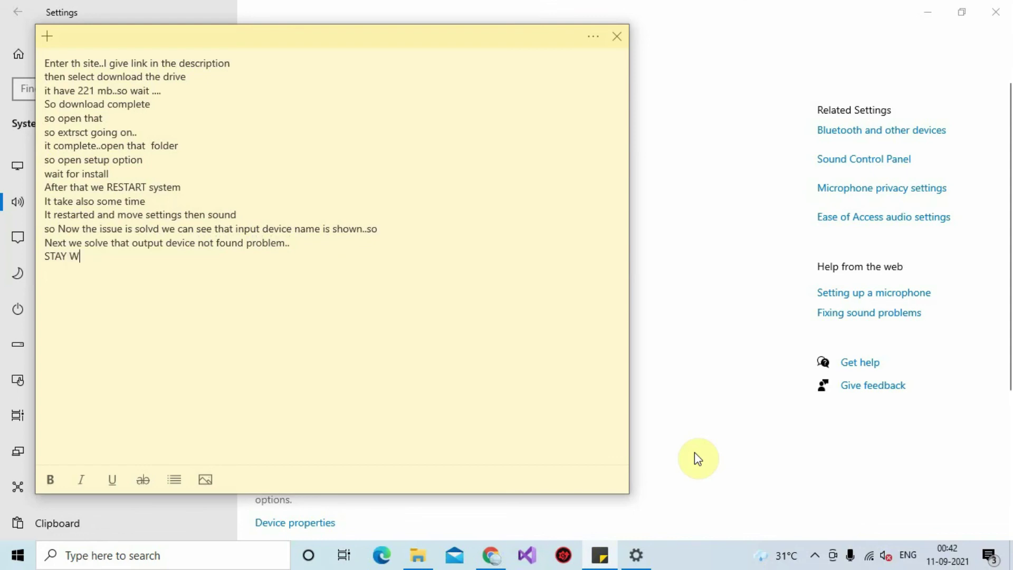
text(ITH US)
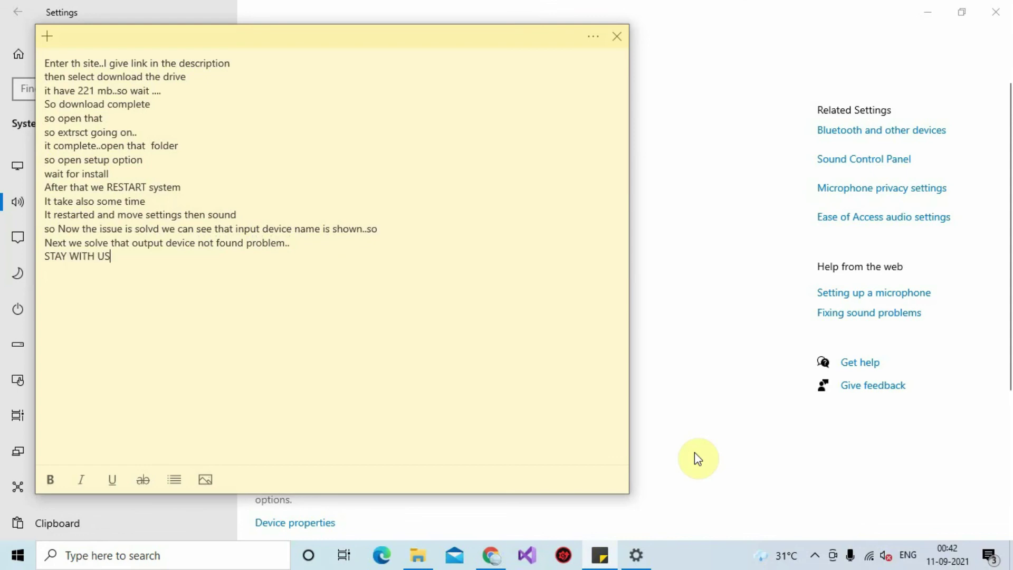